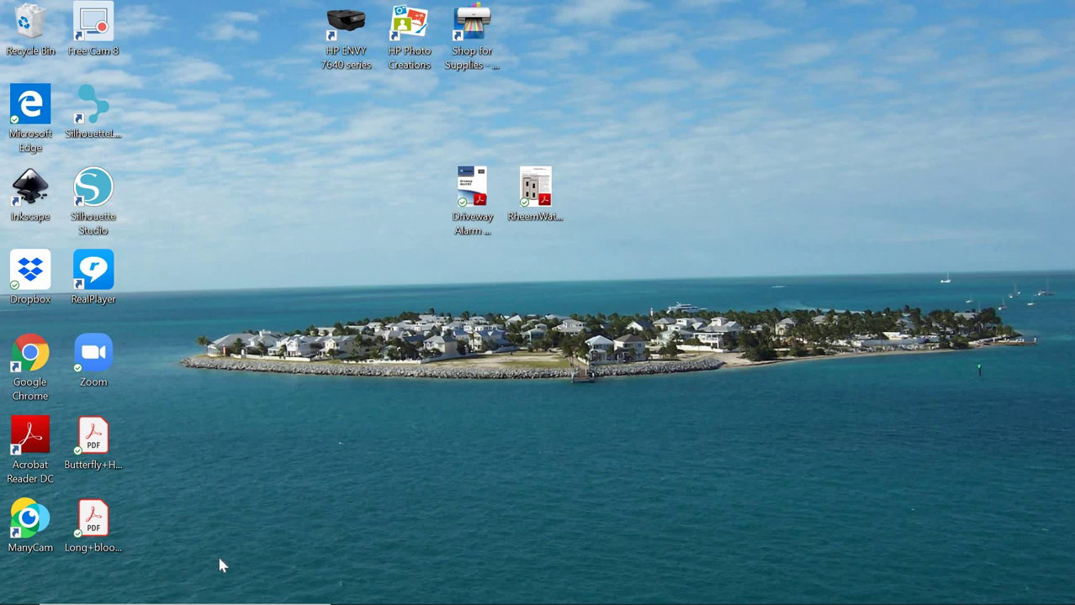
Open the RG Avenue website in Google Chrome and look through its home page.
{"action": "mouse_move", "coordinate": [19, 599]}
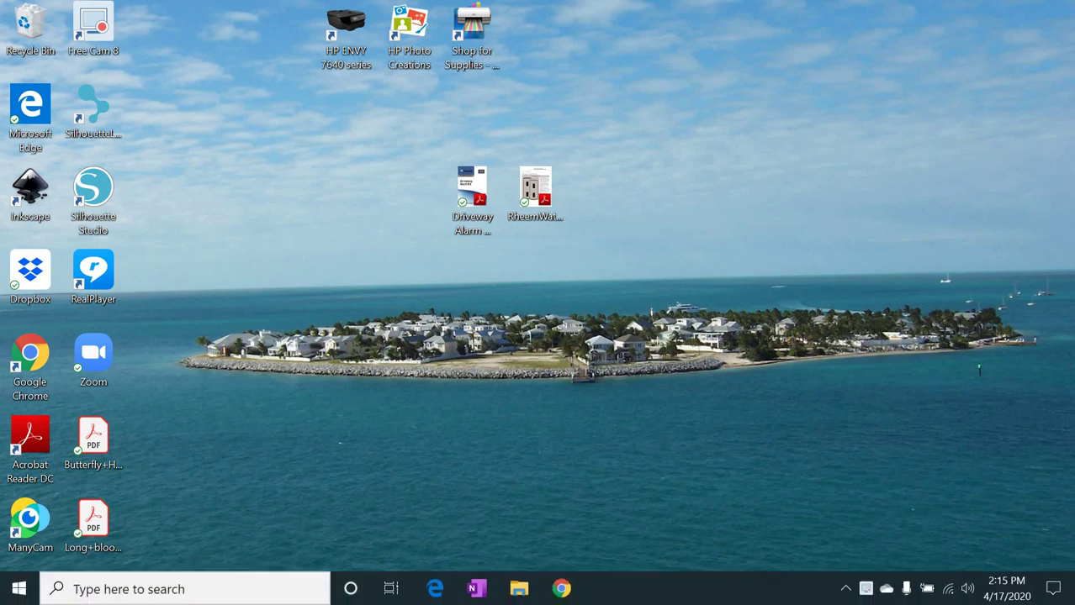
{"action": "left_click", "coordinate": [562, 590]}
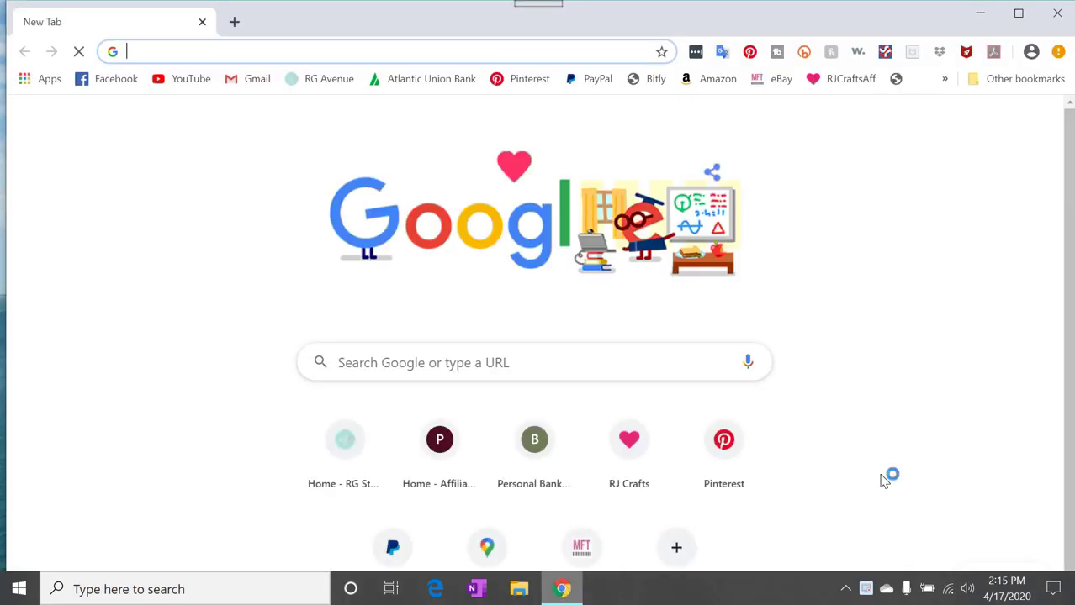
{"action": "left_click", "coordinate": [328, 79]}
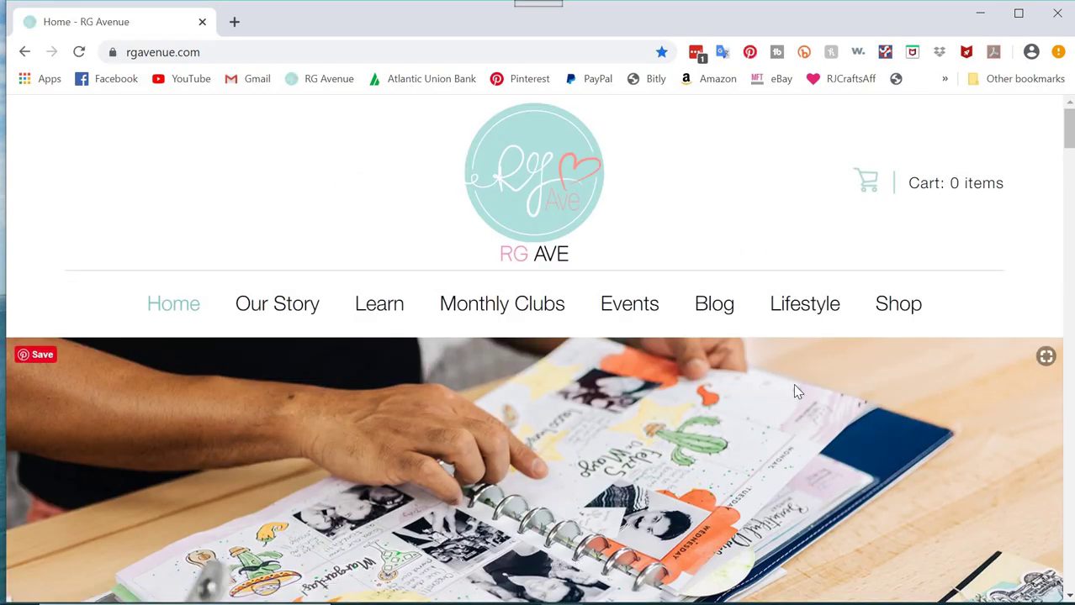
{"action": "scroll", "coordinate": [793, 384], "scroll_direction": "down", "scroll_amount": 6}
{"action": "scroll", "coordinate": [793, 386], "scroll_direction": "up", "scroll_amount": 2}
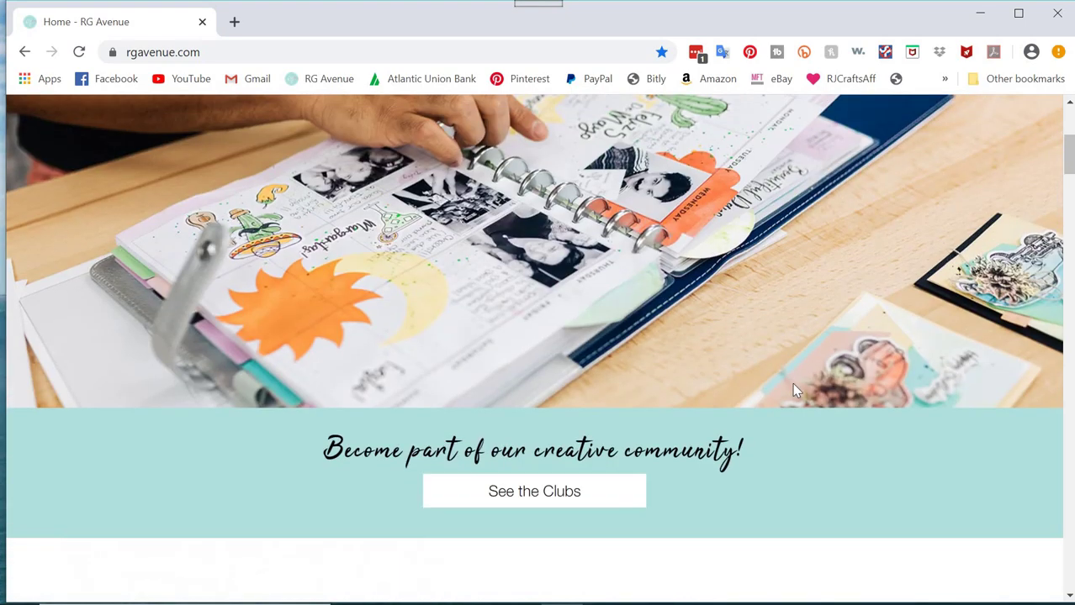
{"action": "scroll", "coordinate": [793, 388], "scroll_direction": "down", "scroll_amount": 10}
{"action": "scroll", "coordinate": [790, 388], "scroll_direction": "up", "scroll_amount": 2}
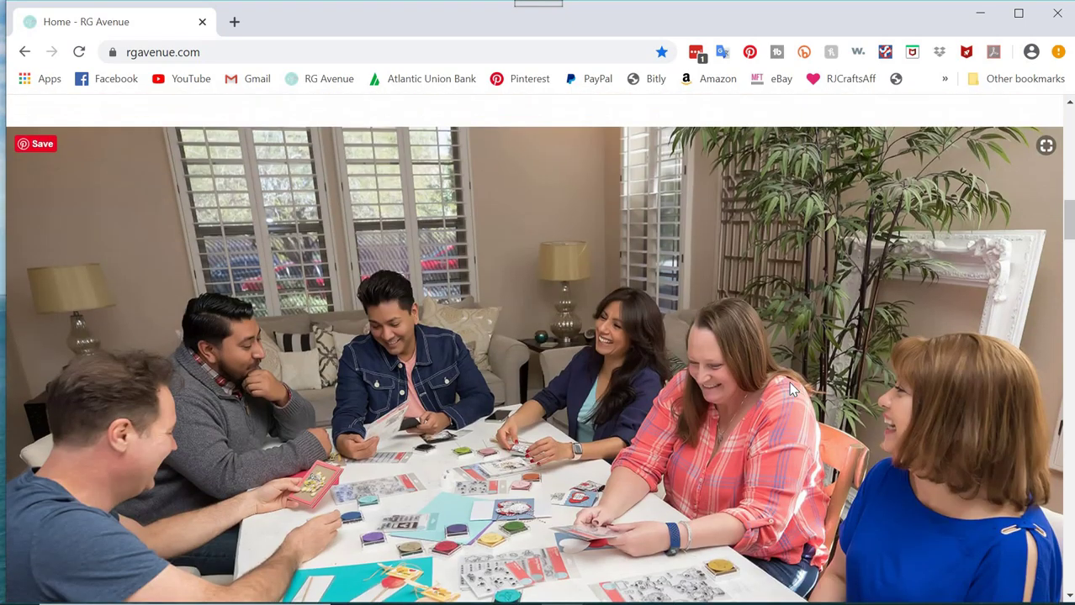
{"action": "scroll", "coordinate": [789, 388], "scroll_direction": "down", "scroll_amount": 11}
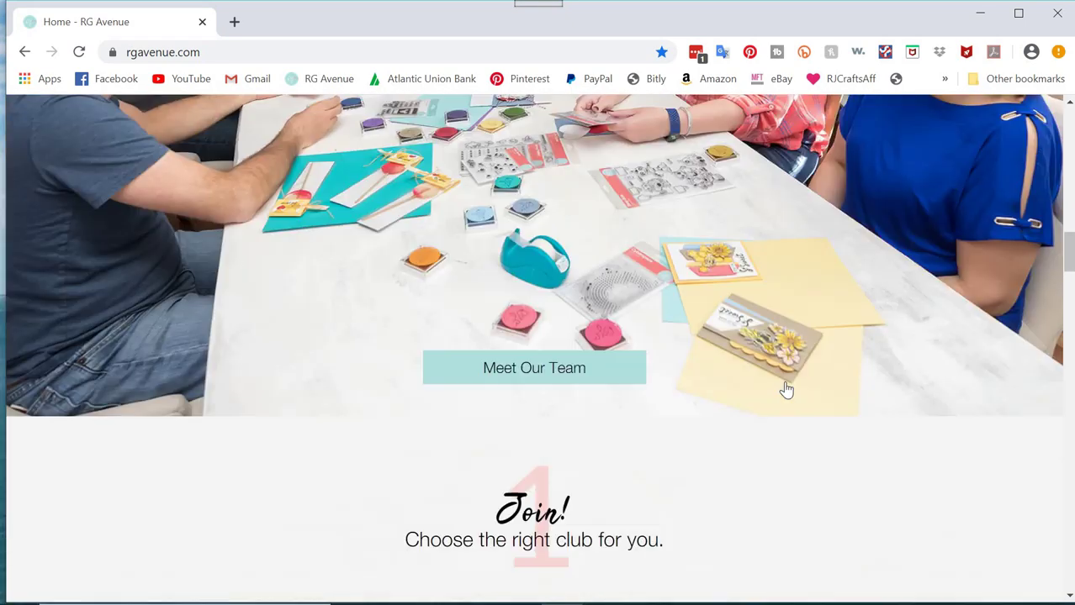
{"action": "scroll", "coordinate": [782, 387], "scroll_direction": "up", "scroll_amount": 20}
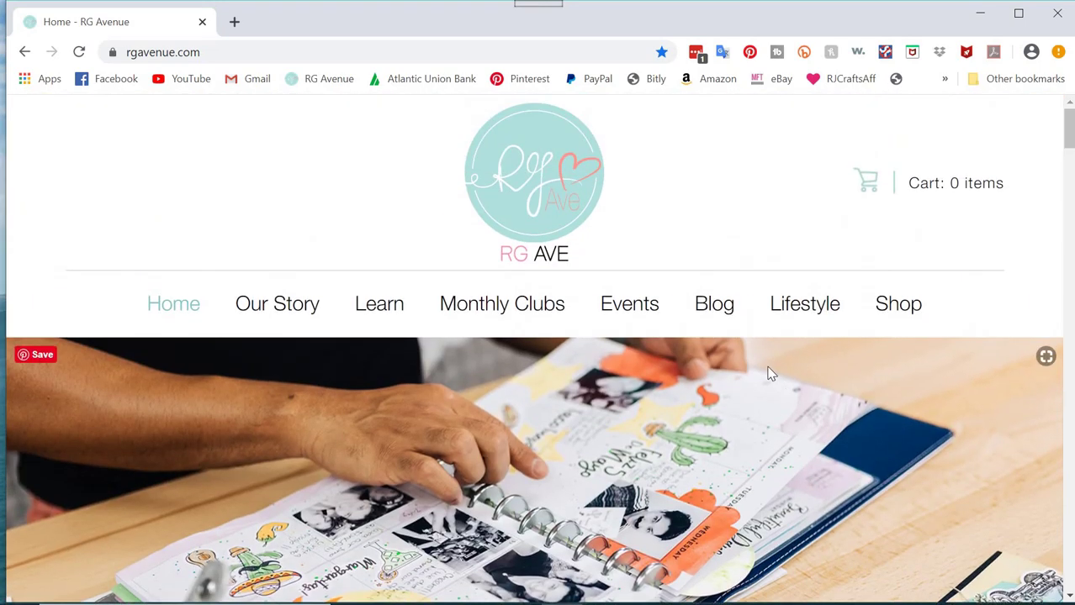
Go to the RG Avenue shop and filter the products by the Events category.
{"action": "left_click", "coordinate": [907, 311]}
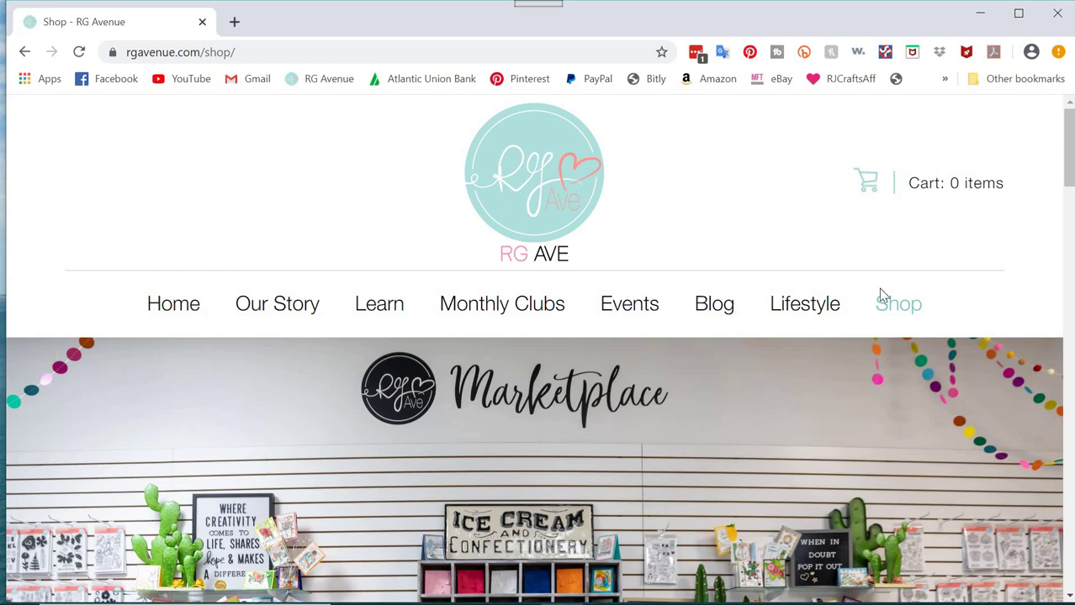
{"action": "scroll", "coordinate": [896, 345], "scroll_direction": "down", "scroll_amount": 5}
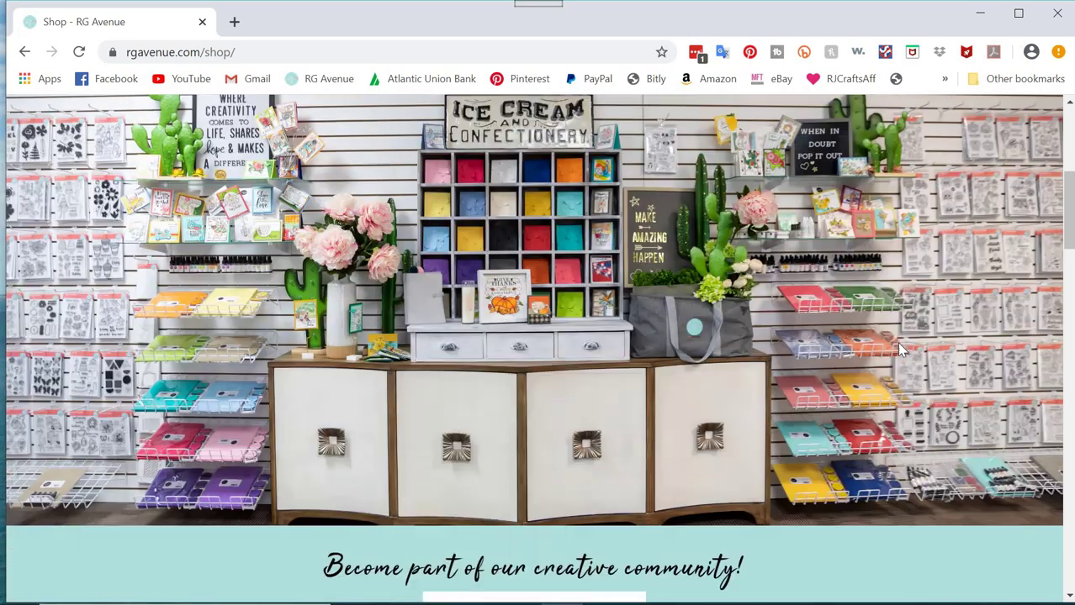
{"action": "scroll", "coordinate": [898, 351], "scroll_direction": "down", "scroll_amount": 7}
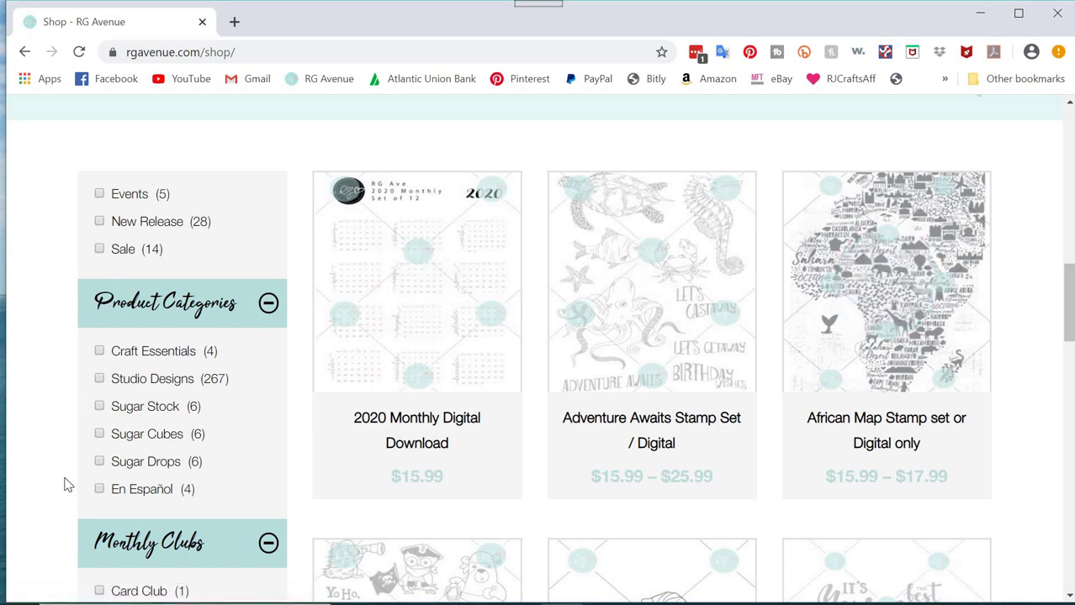
{"action": "scroll", "coordinate": [67, 485], "scroll_direction": "down", "scroll_amount": 3}
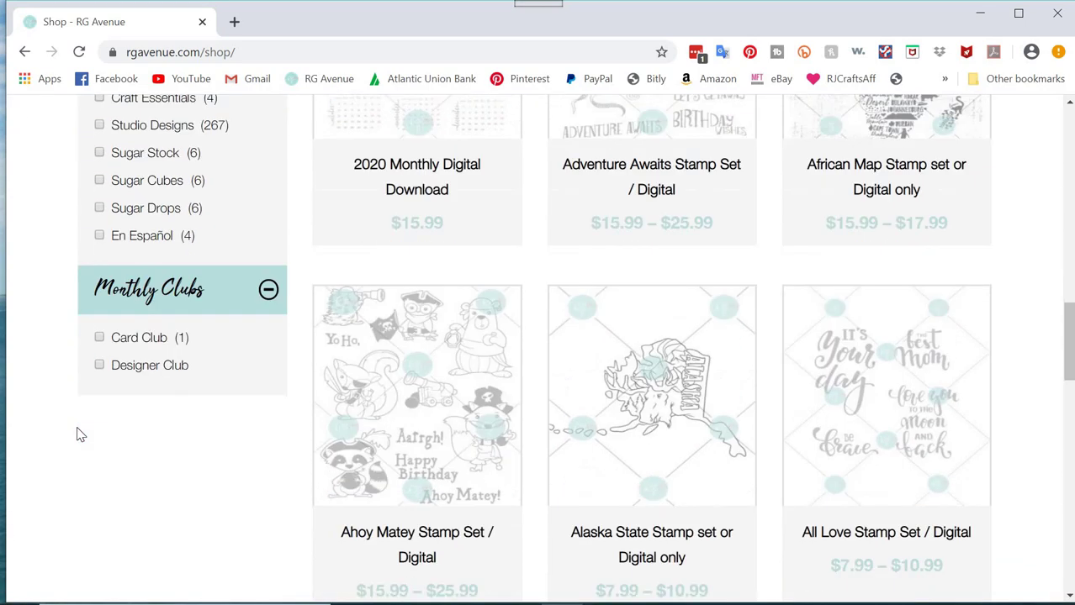
{"action": "scroll", "coordinate": [79, 434], "scroll_direction": "up", "scroll_amount": 4}
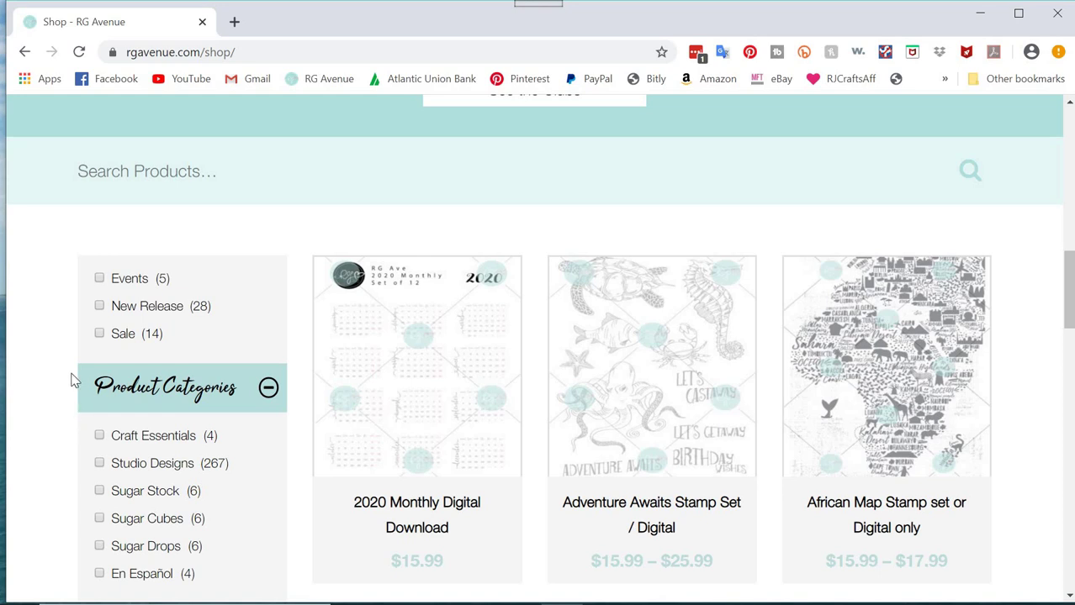
{"action": "left_click", "coordinate": [129, 284]}
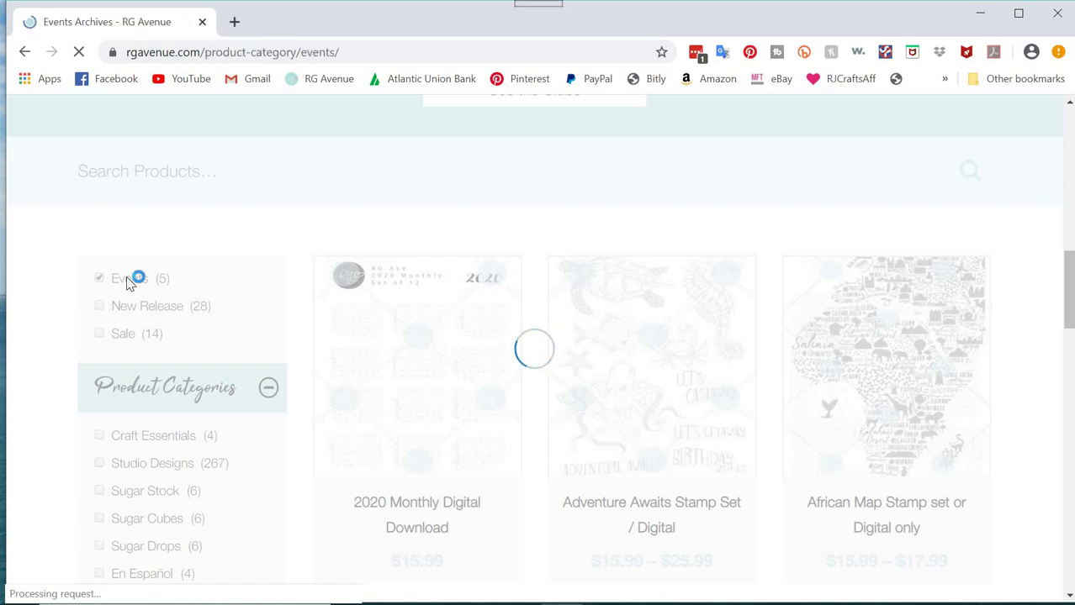
Look through the event products and open the Spring Pattern Free Virtual Class page.
{"action": "scroll", "coordinate": [841, 457], "scroll_direction": "down", "scroll_amount": 10}
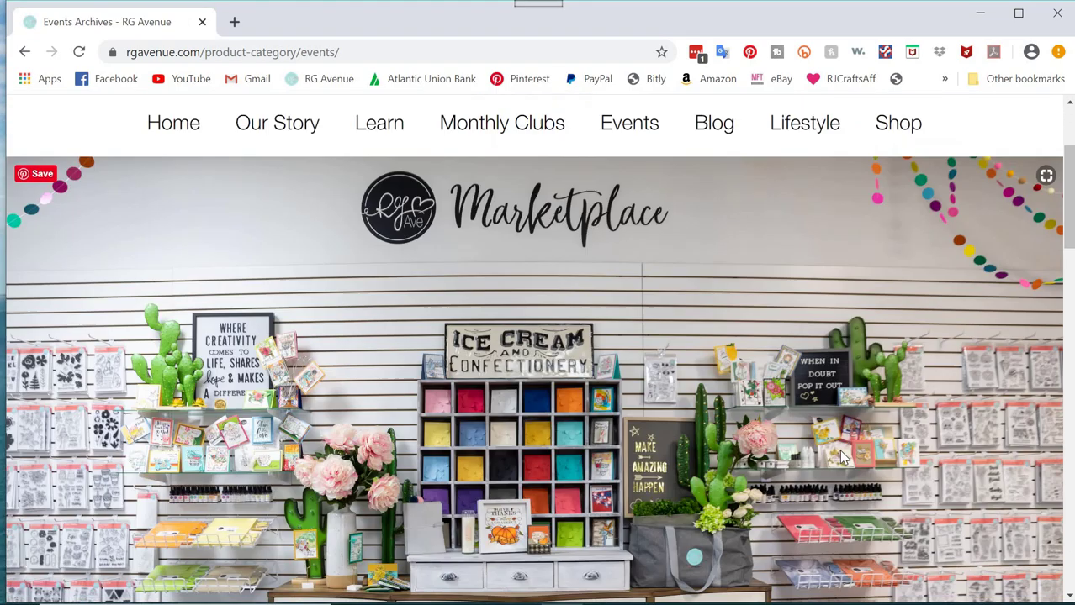
{"action": "scroll", "coordinate": [838, 461], "scroll_direction": "down", "scroll_amount": 2}
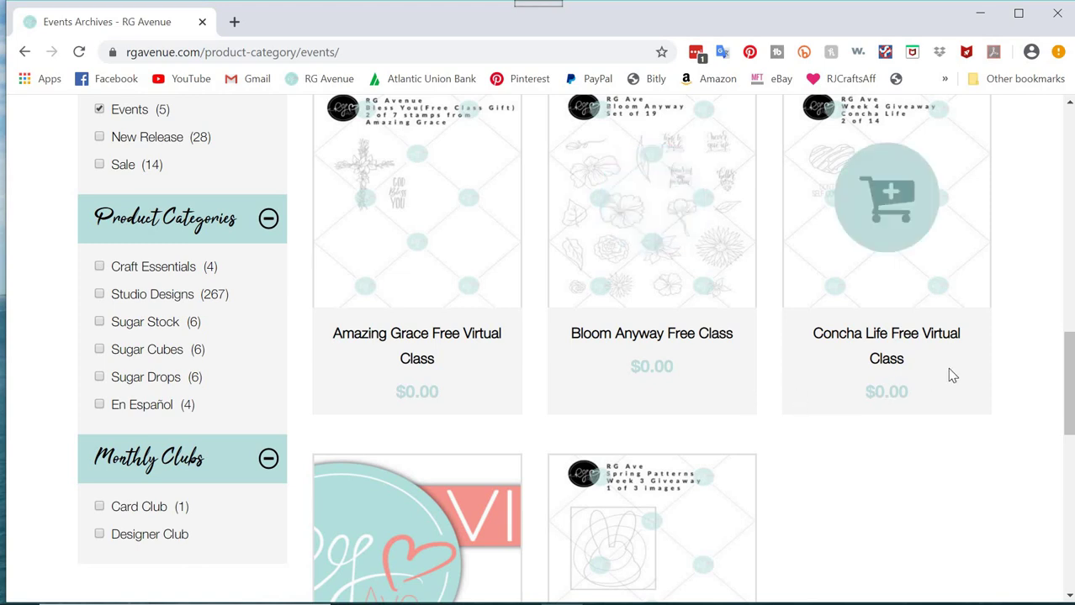
{"action": "scroll", "coordinate": [950, 374], "scroll_direction": "down", "scroll_amount": 2}
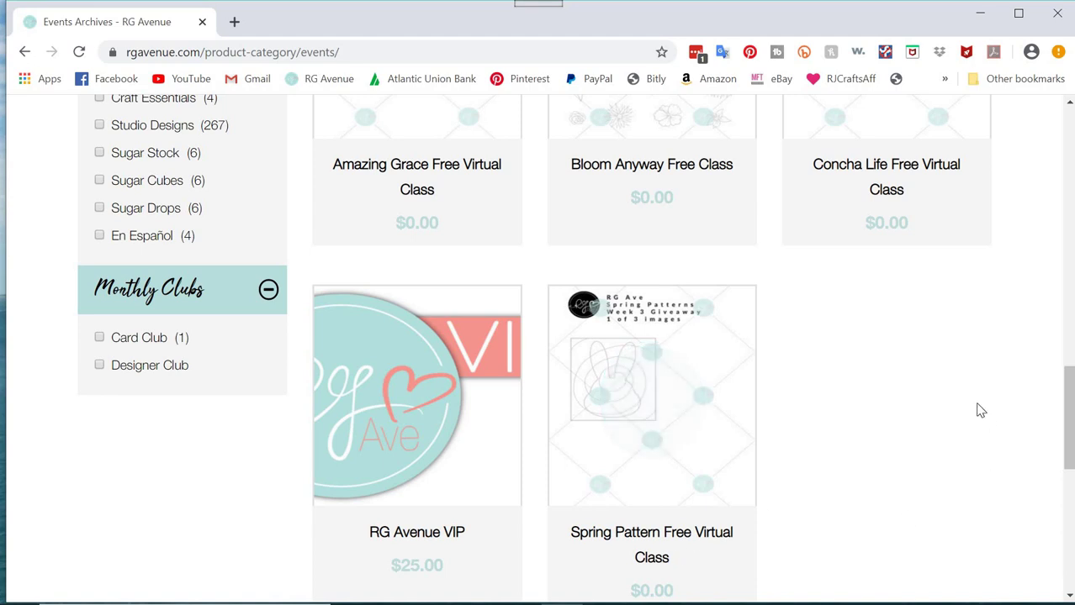
{"action": "scroll", "coordinate": [980, 410], "scroll_direction": "up", "scroll_amount": 2}
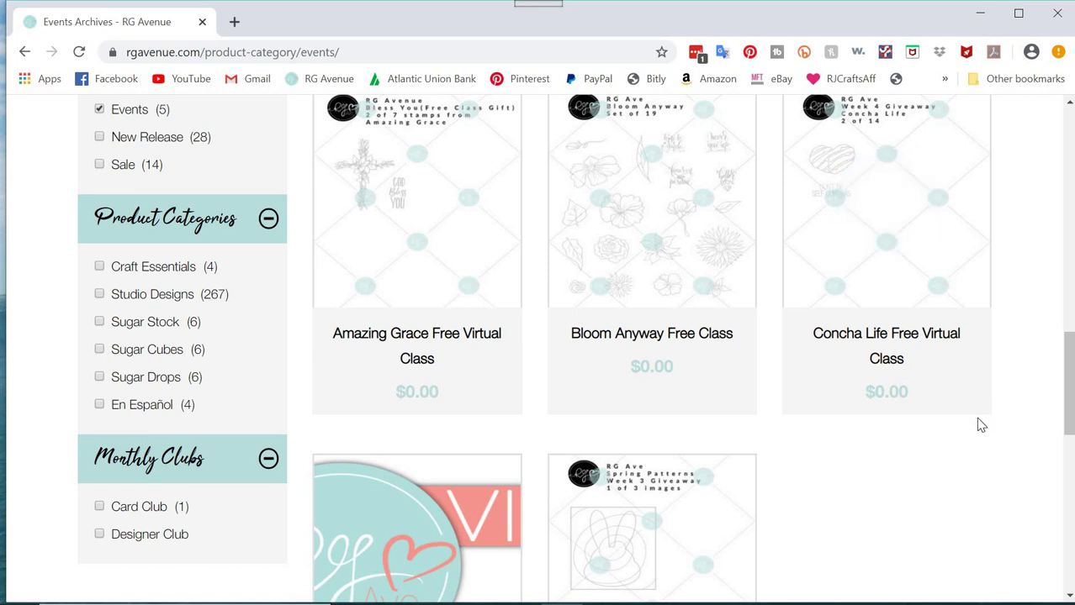
{"action": "scroll", "coordinate": [980, 425], "scroll_direction": "down", "scroll_amount": 3}
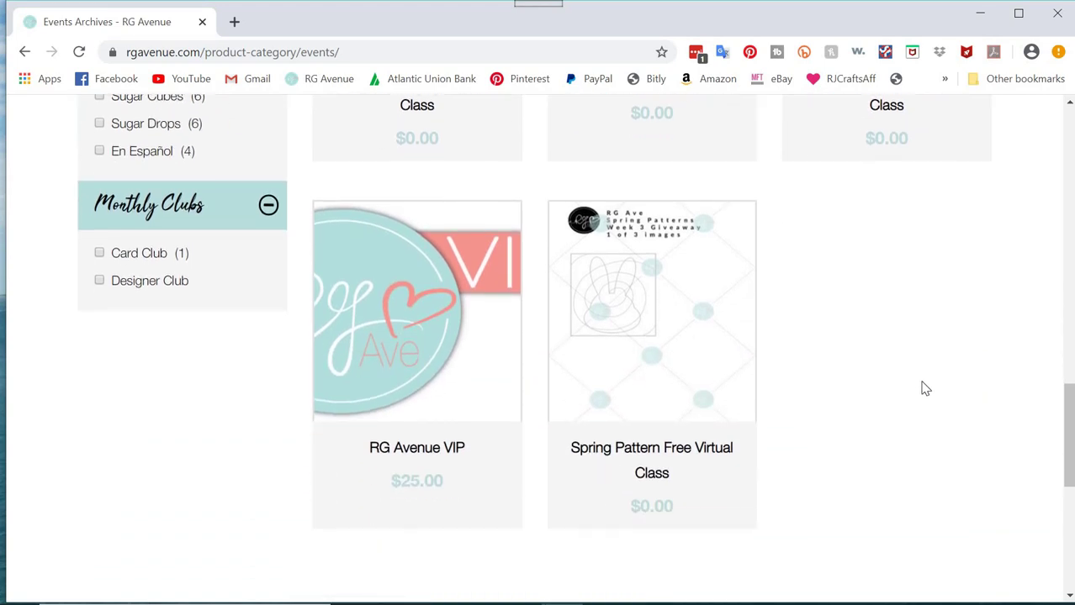
{"action": "left_click", "coordinate": [644, 454]}
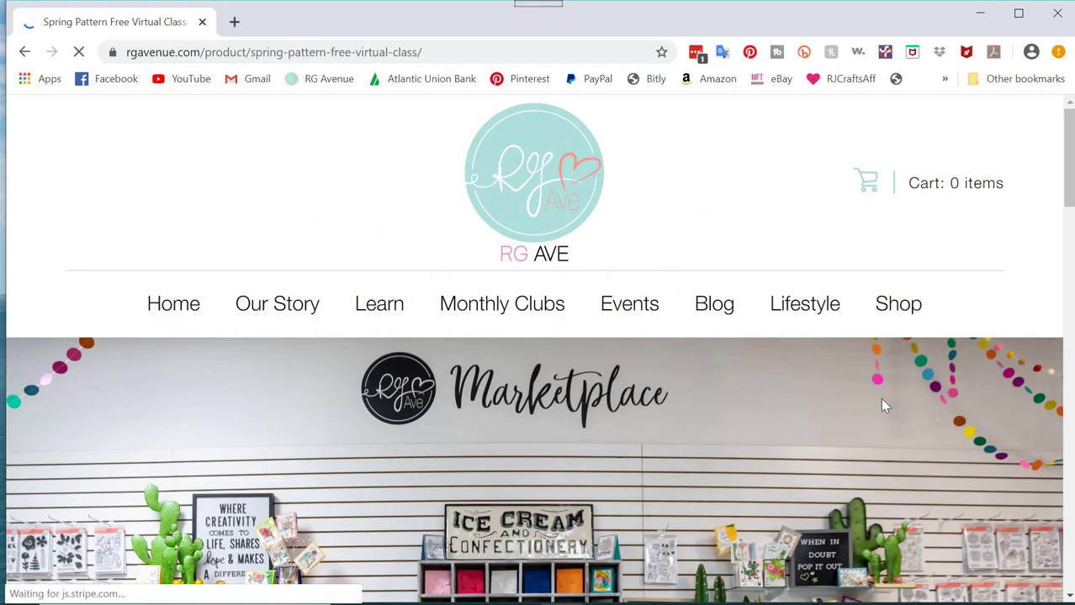
Add the Spring Pattern Free Virtual Class to the cart and proceed from the cart to checkout.
{"action": "scroll", "coordinate": [880, 405], "scroll_direction": "down", "scroll_amount": 12}
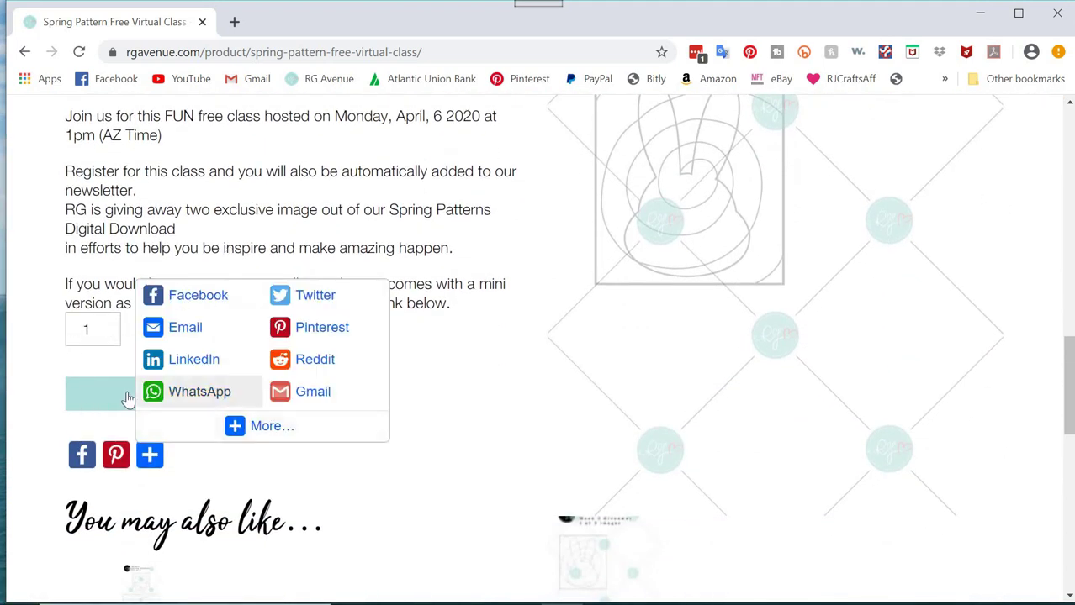
{"action": "left_click", "coordinate": [125, 399]}
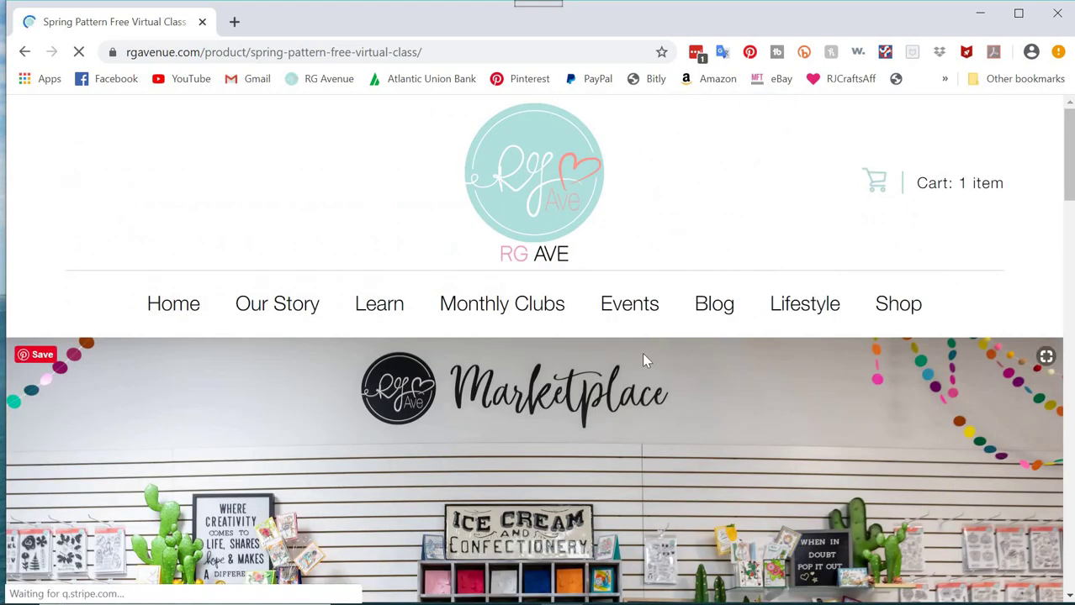
{"action": "left_click", "coordinate": [875, 183]}
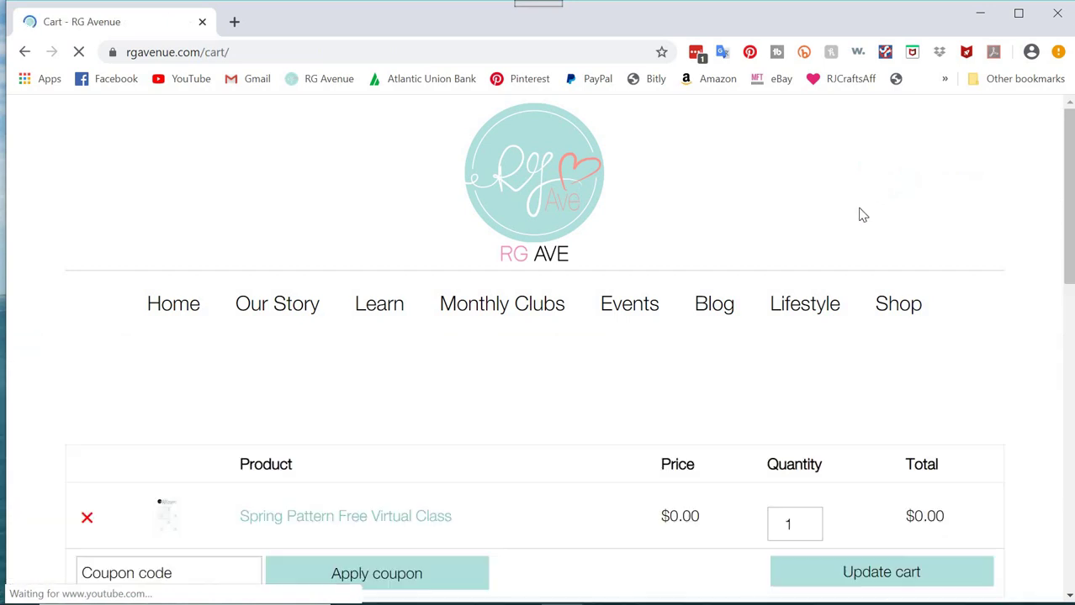
{"action": "scroll", "coordinate": [683, 373], "scroll_direction": "down", "scroll_amount": 4}
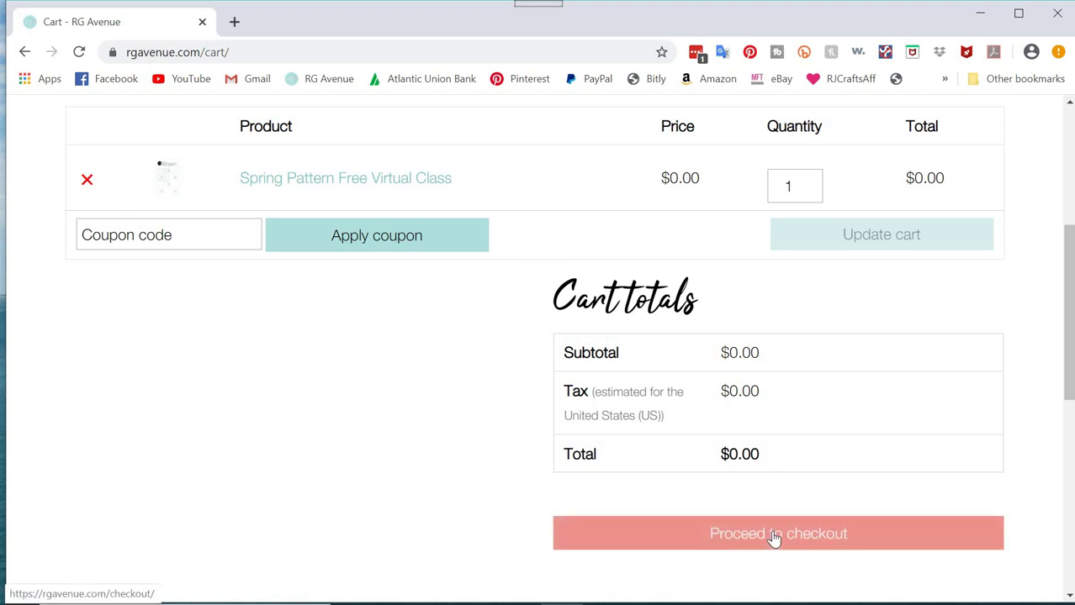
{"action": "left_click", "coordinate": [774, 539]}
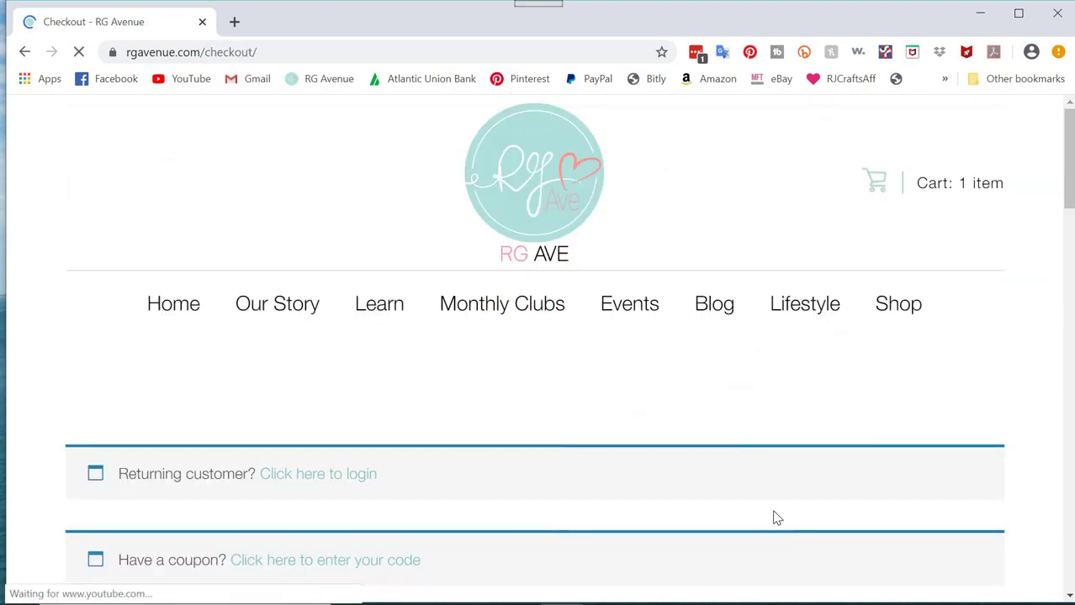
Log in as a returning customer at checkout with the prefilled account credentials.
{"action": "scroll", "coordinate": [774, 487], "scroll_direction": "down", "scroll_amount": 3}
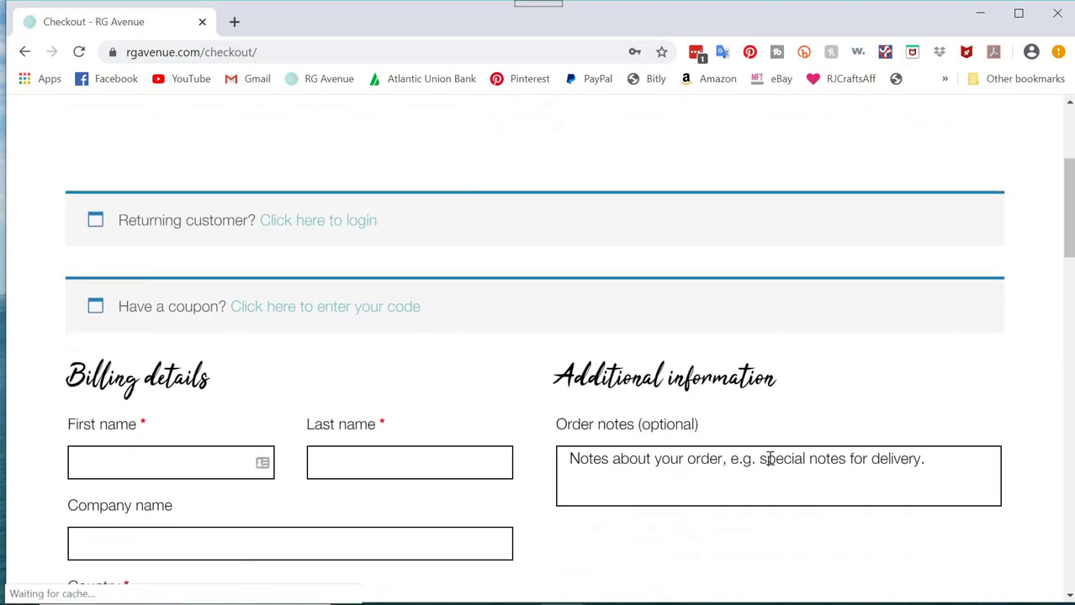
{"action": "left_click", "coordinate": [299, 223]}
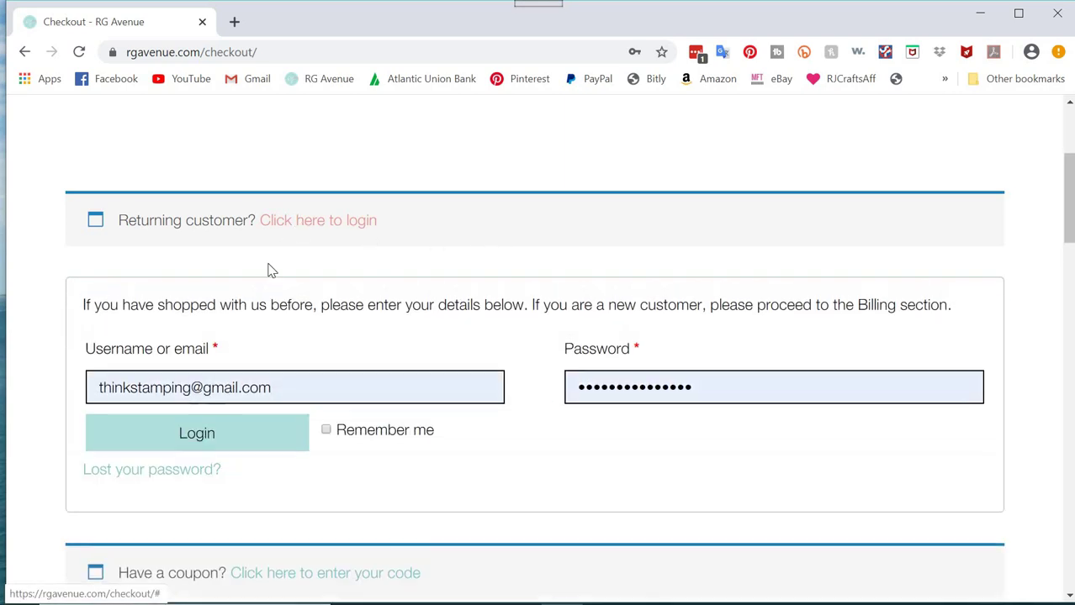
{"action": "left_click", "coordinate": [199, 435]}
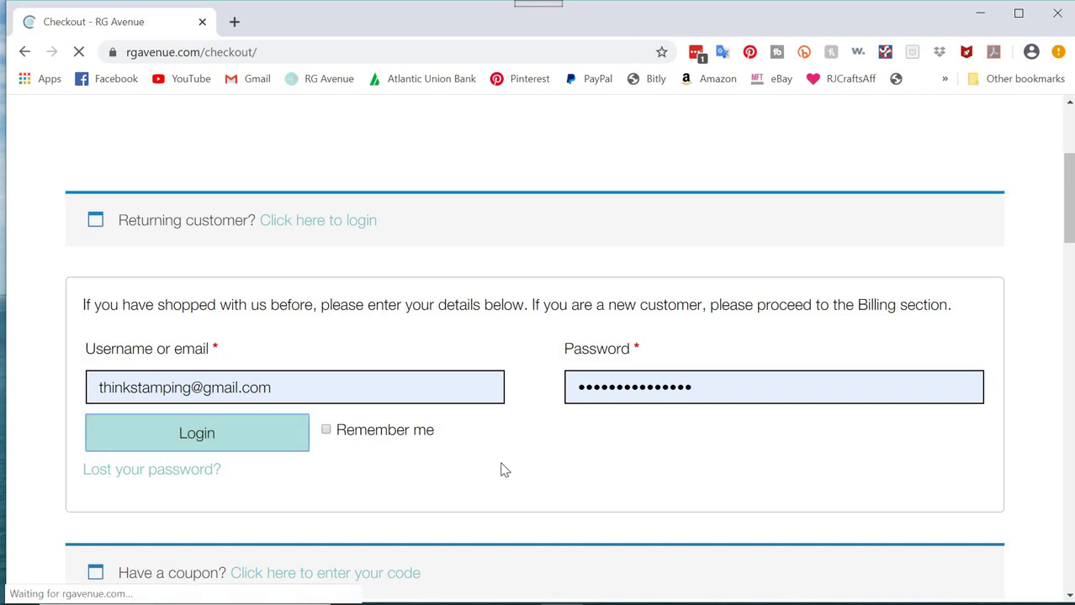
Review the billing details and order summary, and place the order for the free class.
{"action": "scroll", "coordinate": [504, 471], "scroll_direction": "down", "scroll_amount": 4}
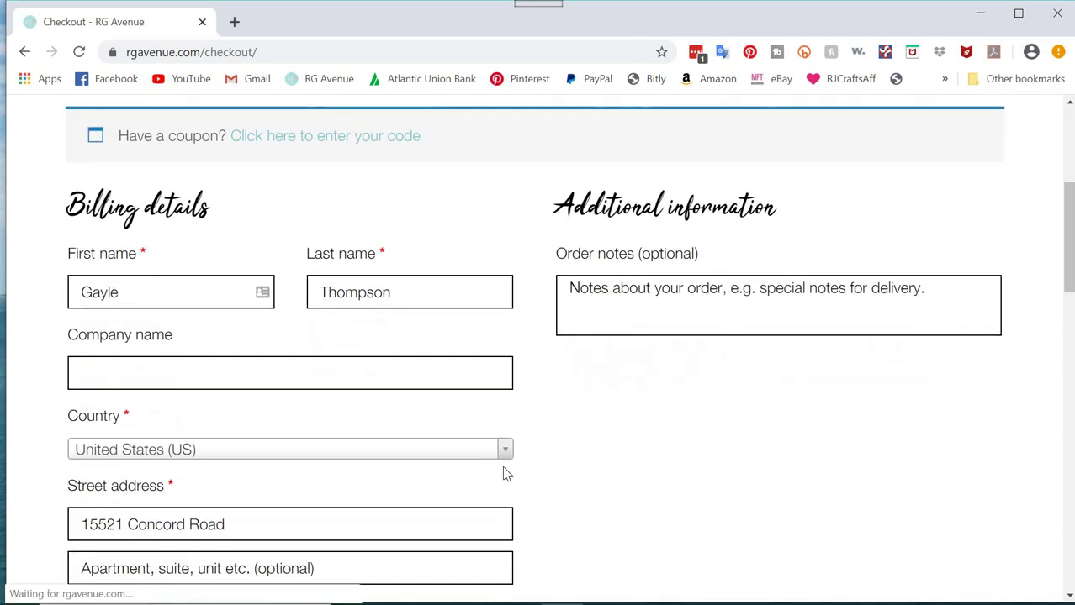
{"action": "scroll", "coordinate": [505, 473], "scroll_direction": "down", "scroll_amount": 1}
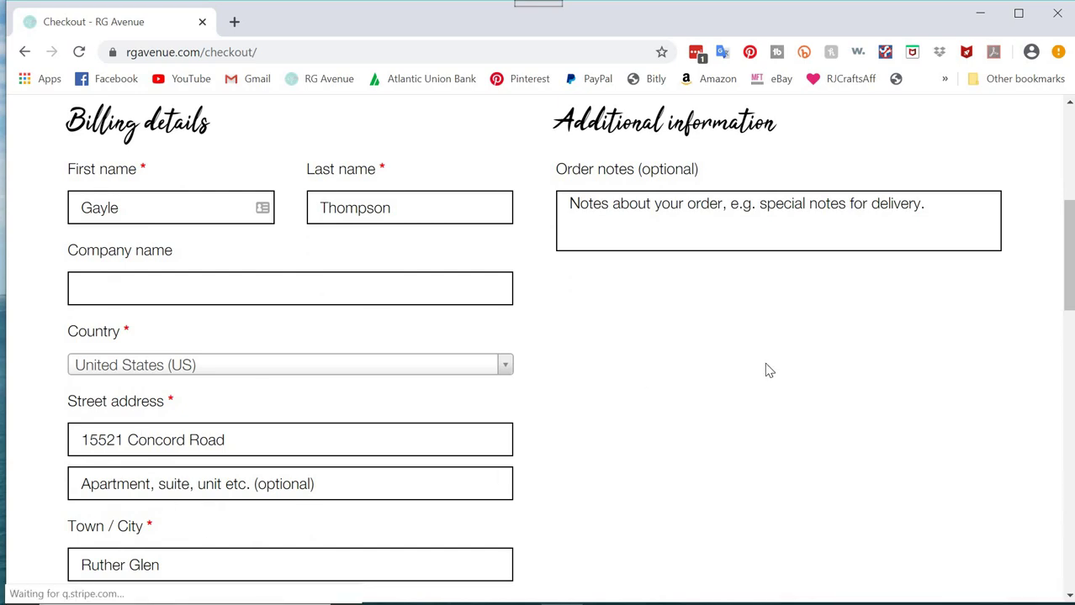
{"action": "scroll", "coordinate": [767, 370], "scroll_direction": "down", "scroll_amount": 10}
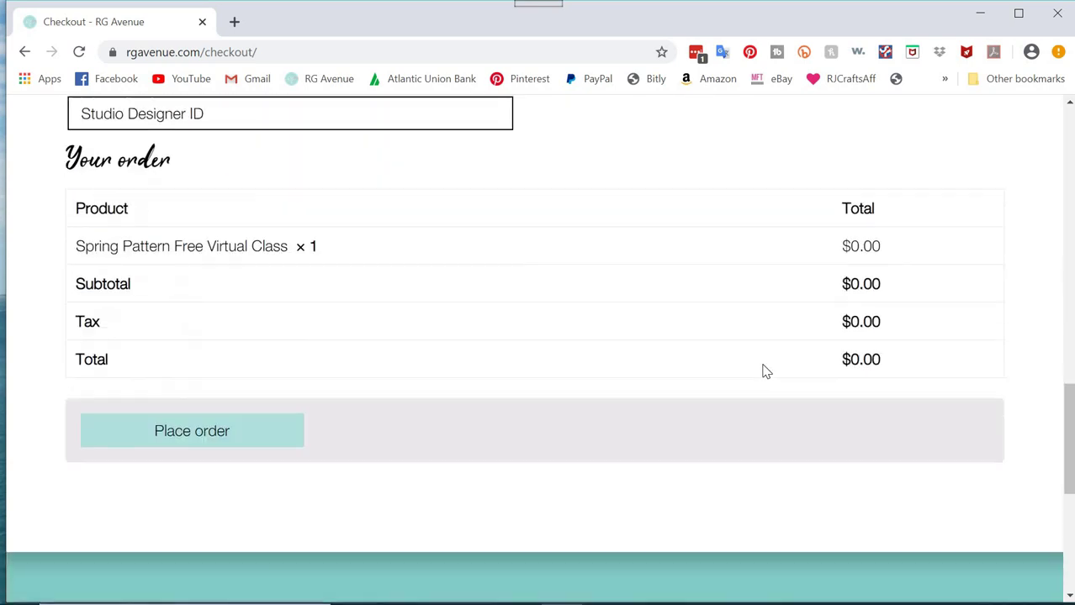
{"action": "left_click", "coordinate": [178, 436]}
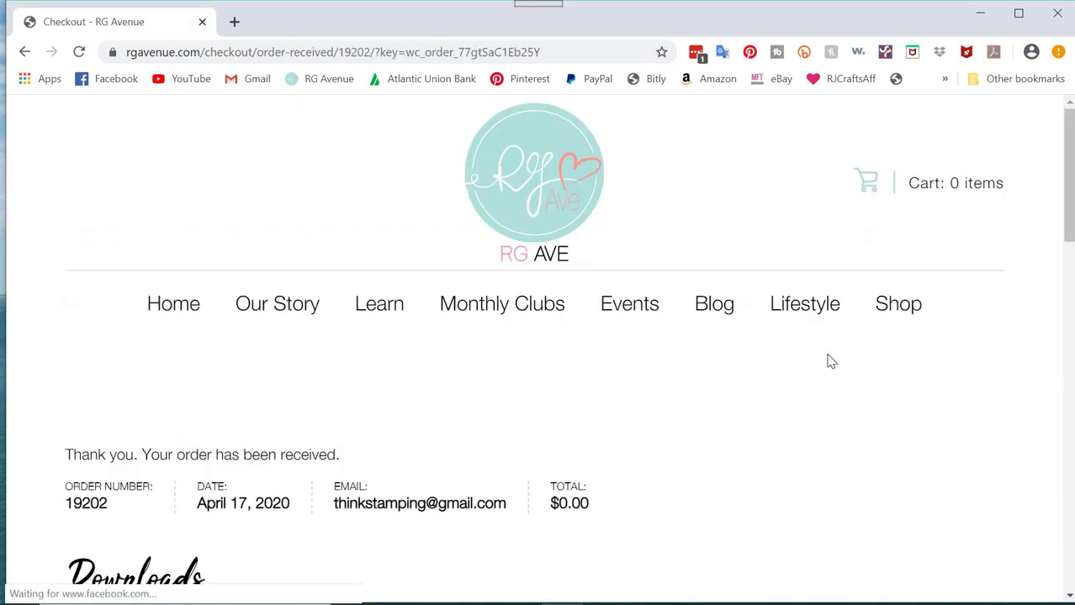
Download Spring-Patterns-YouTube.link from the order page, saving it in Downloads as Spring-Patterns-Virtual-Class-link (1).
{"action": "scroll", "coordinate": [835, 362], "scroll_direction": "down", "scroll_amount": 4}
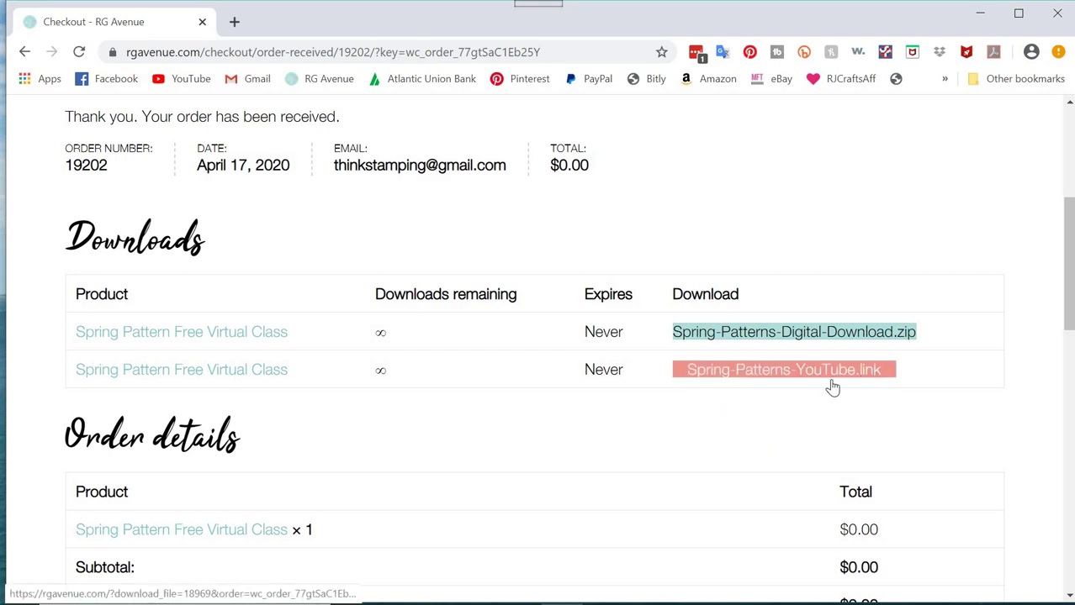
{"action": "left_click", "coordinate": [776, 376]}
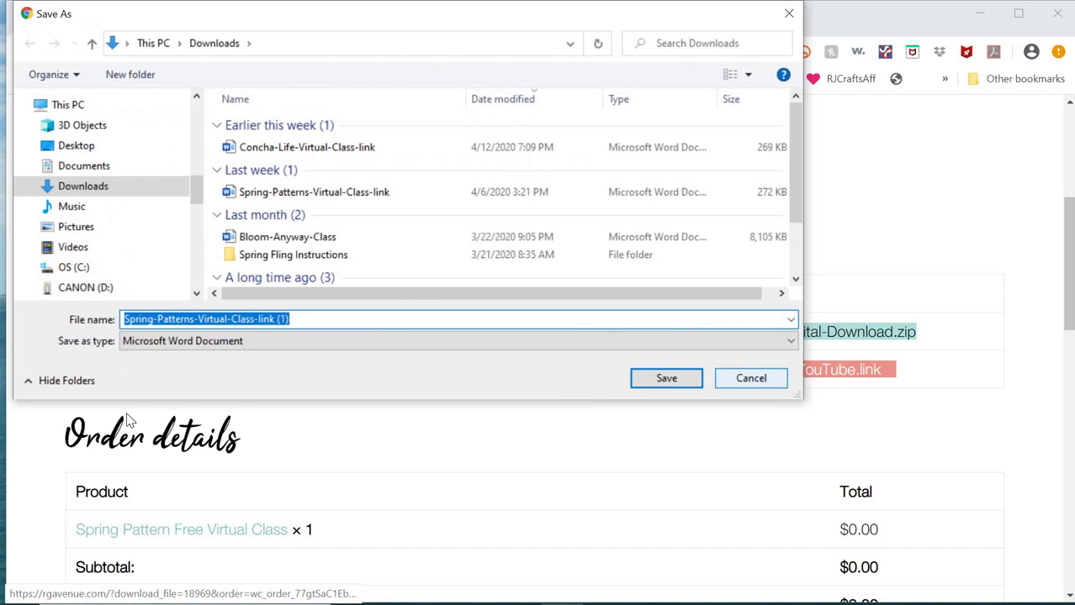
{"action": "left_click", "coordinate": [666, 379]}
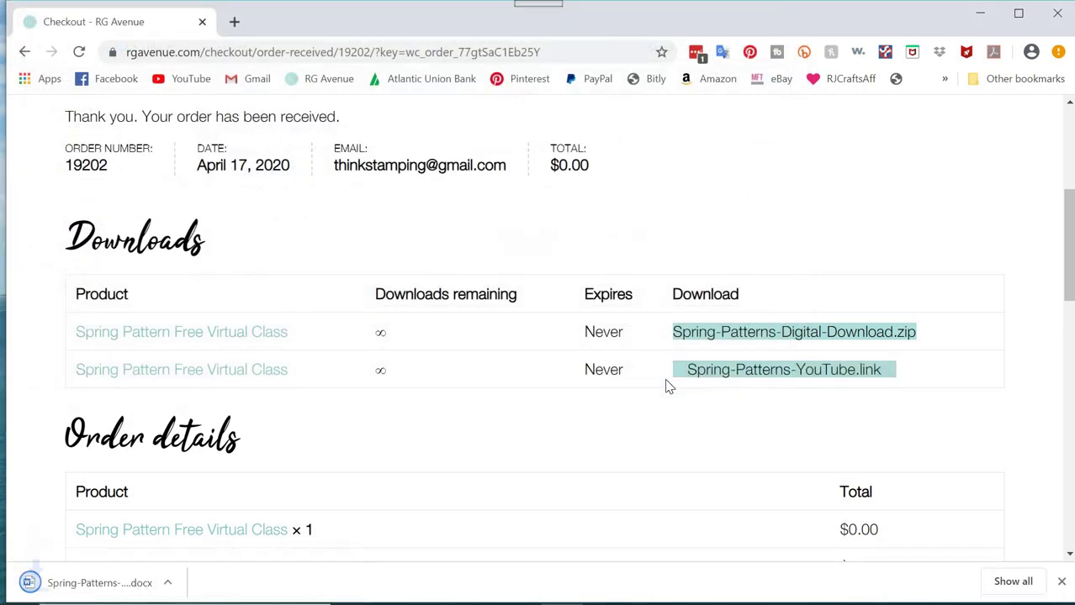
Download Spring-Patterns-Digital-Download.zip from the order page, saving it in Downloads as Spring-Pattern-Giveaway.
{"action": "left_click", "coordinate": [763, 334]}
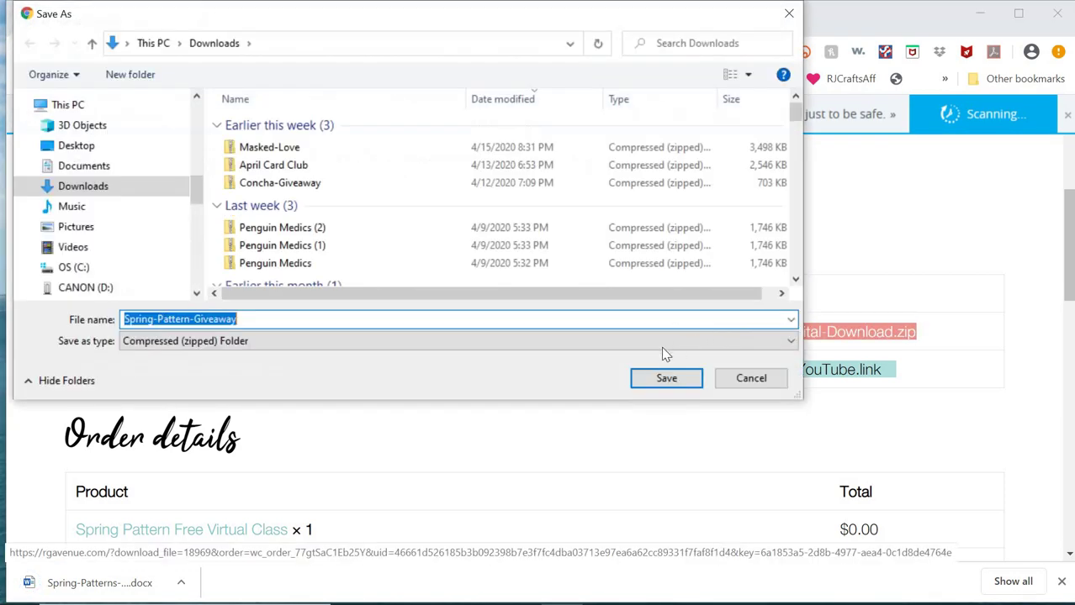
{"action": "left_click", "coordinate": [670, 380]}
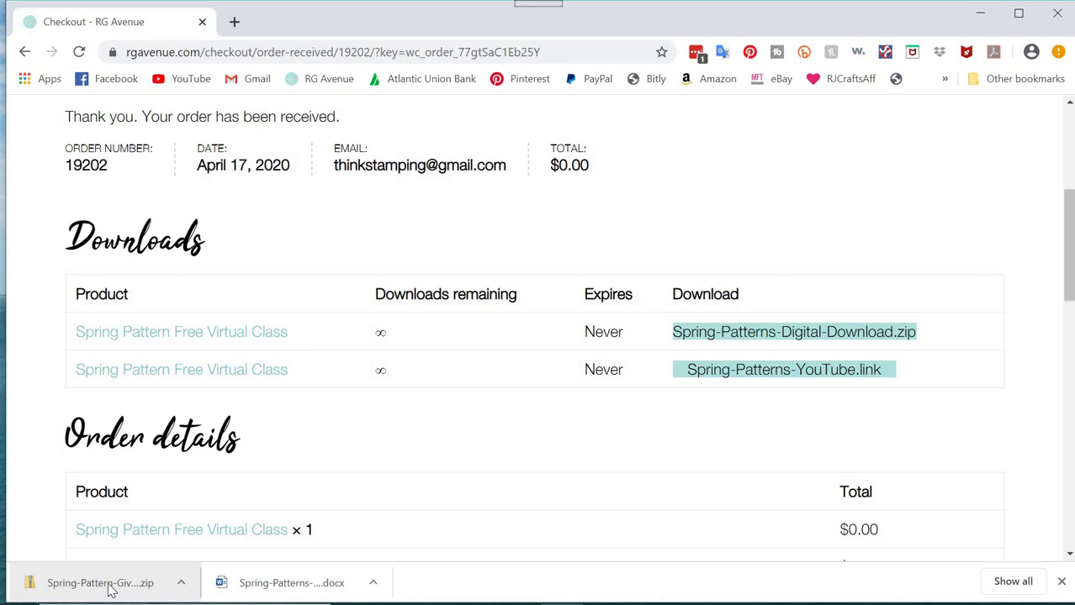
Open the downloaded virtual class document, read down to the class link, and close the document.
{"action": "left_click", "coordinate": [285, 588]}
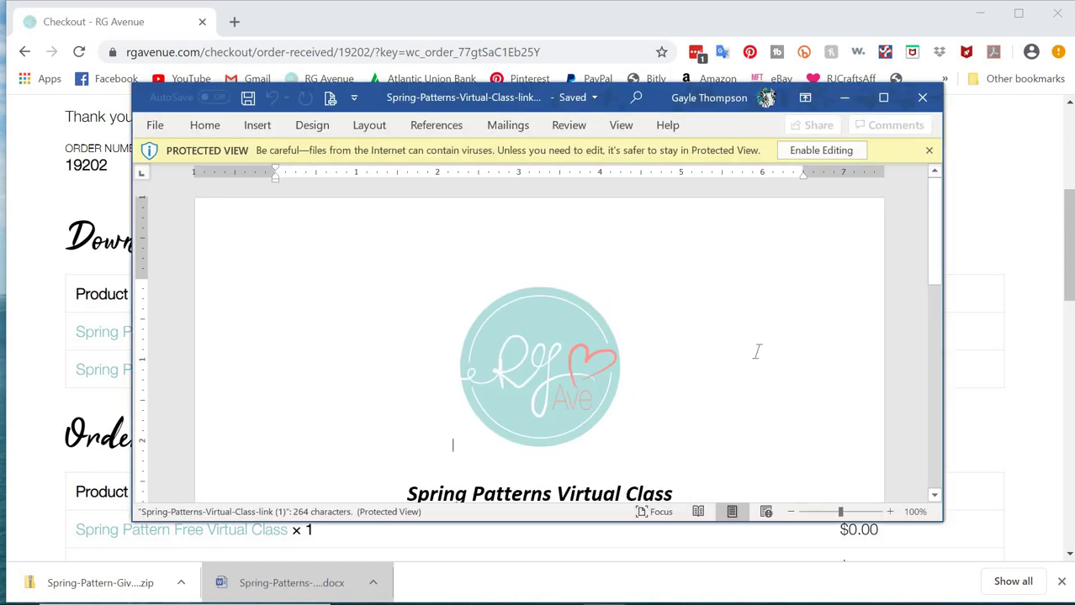
{"action": "scroll", "coordinate": [756, 352], "scroll_direction": "down", "scroll_amount": 5}
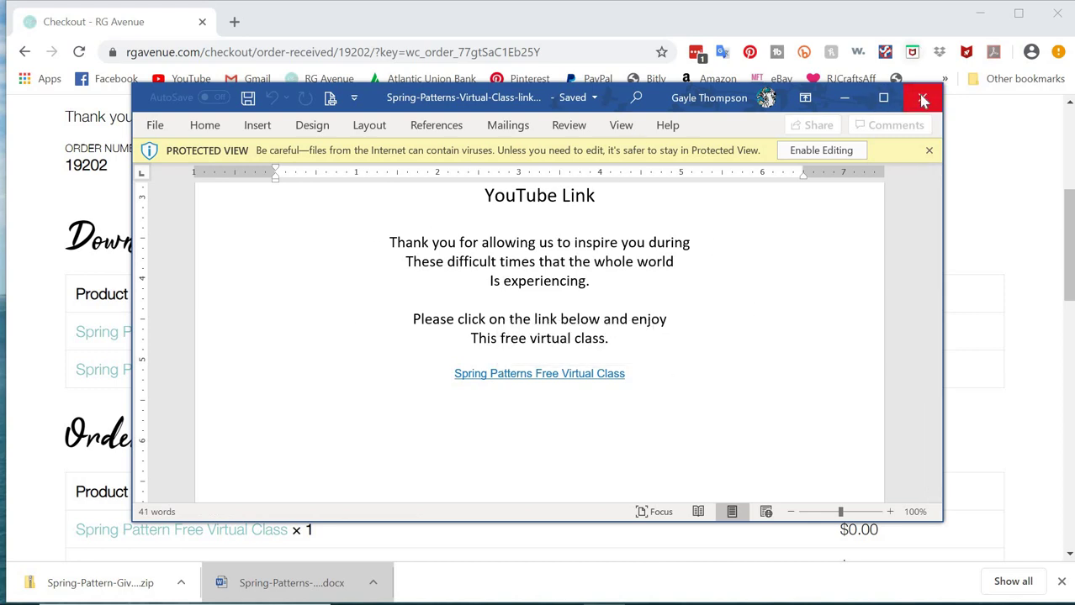
{"action": "left_click", "coordinate": [923, 99]}
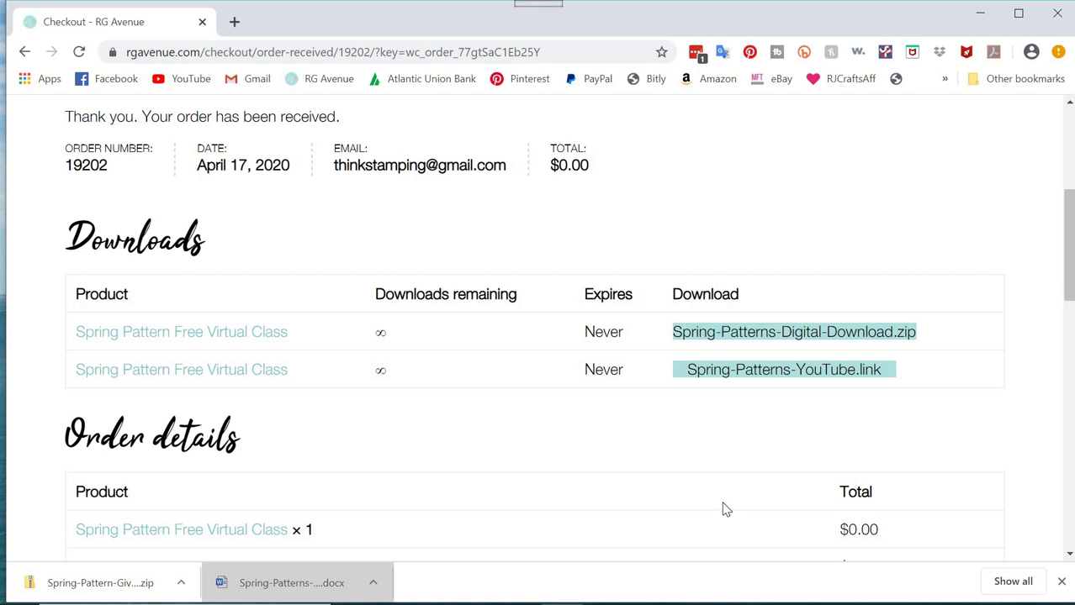
Open the downloaded Spring-Pattern-Giveaway archive and look over the PDF, JPEG and SVG files inside it.
{"action": "left_click", "coordinate": [94, 588]}
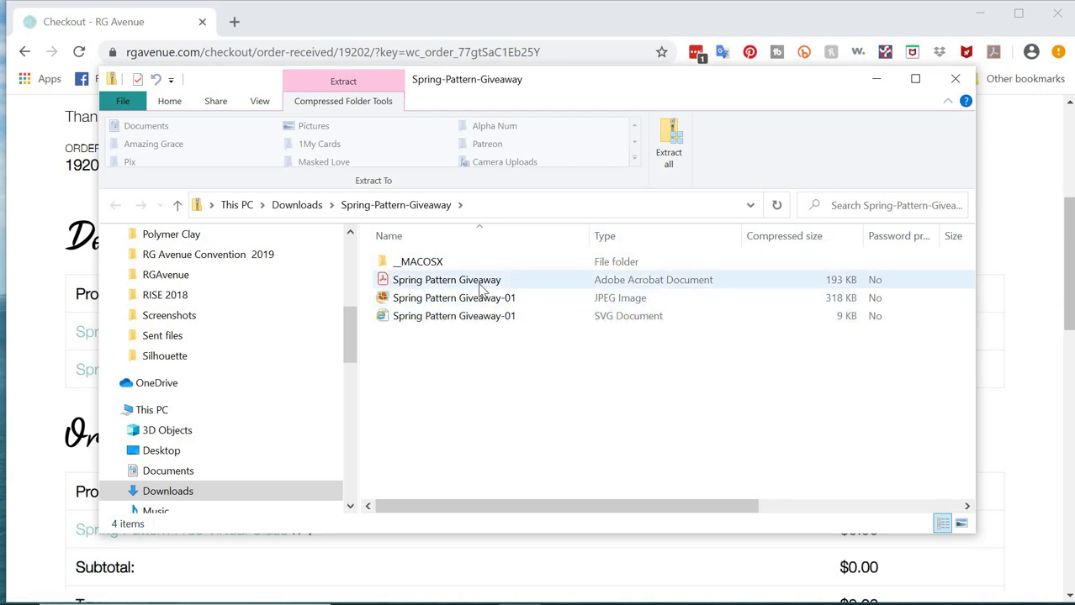
{"action": "left_click", "coordinate": [441, 288]}
{"action": "left_click", "coordinate": [433, 301]}
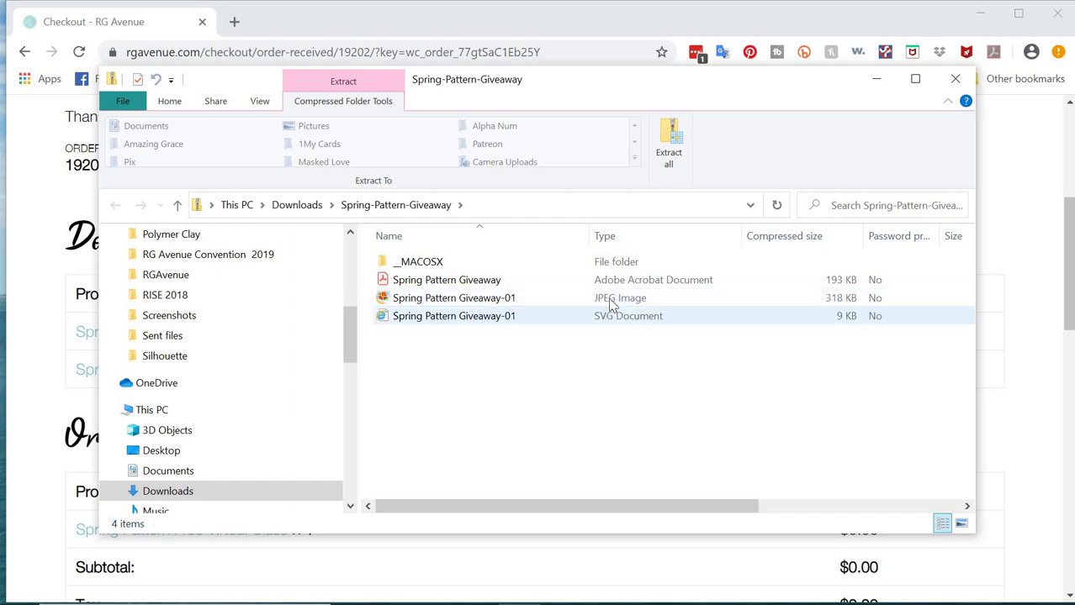
{"action": "left_click", "coordinate": [477, 324]}
{"action": "left_click", "coordinate": [471, 284]}
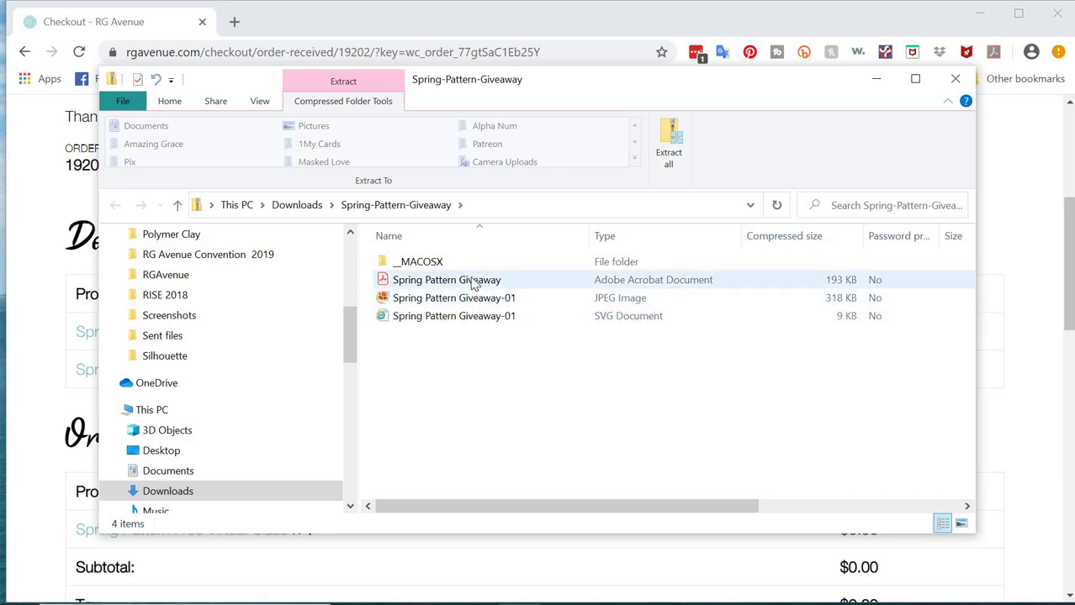
{"action": "left_click", "coordinate": [473, 286]}
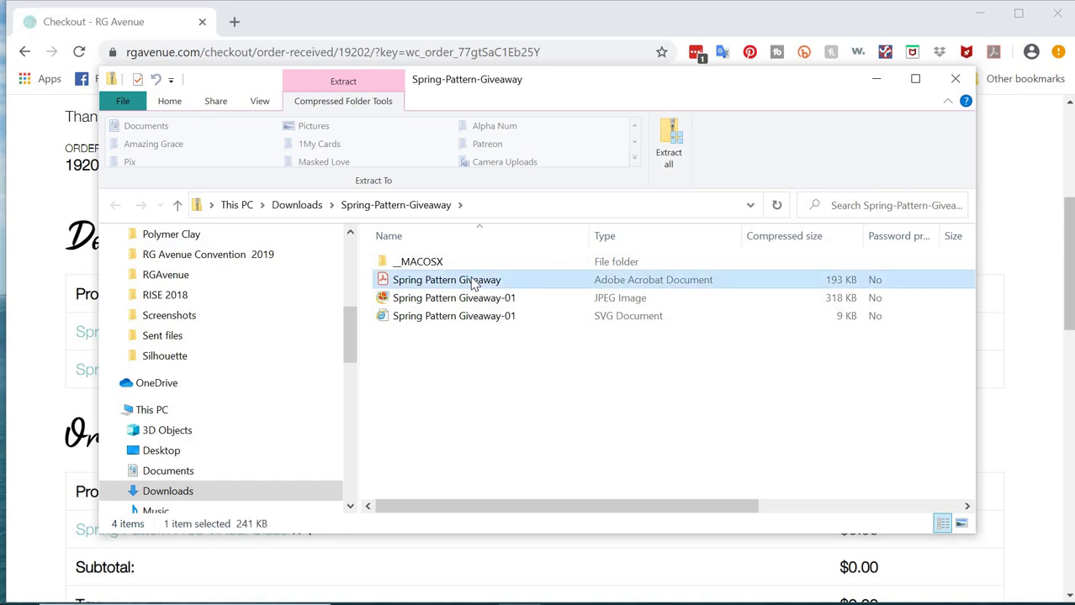
Extract all files from the Spring-Pattern-Giveaway archive to the Desktop.
{"action": "left_click", "coordinate": [671, 143]}
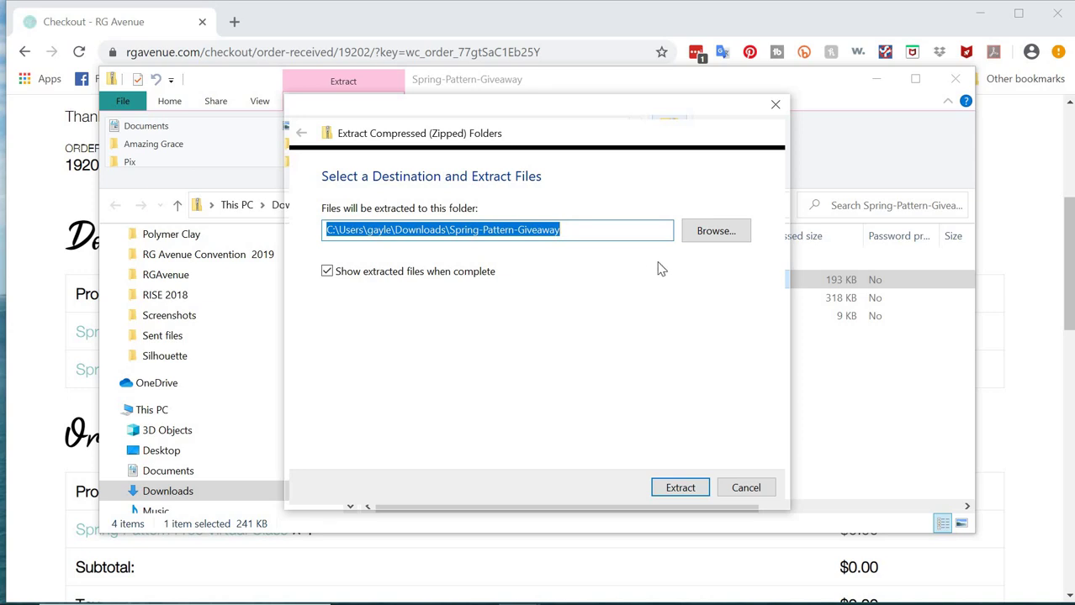
{"action": "left_click", "coordinate": [714, 241]}
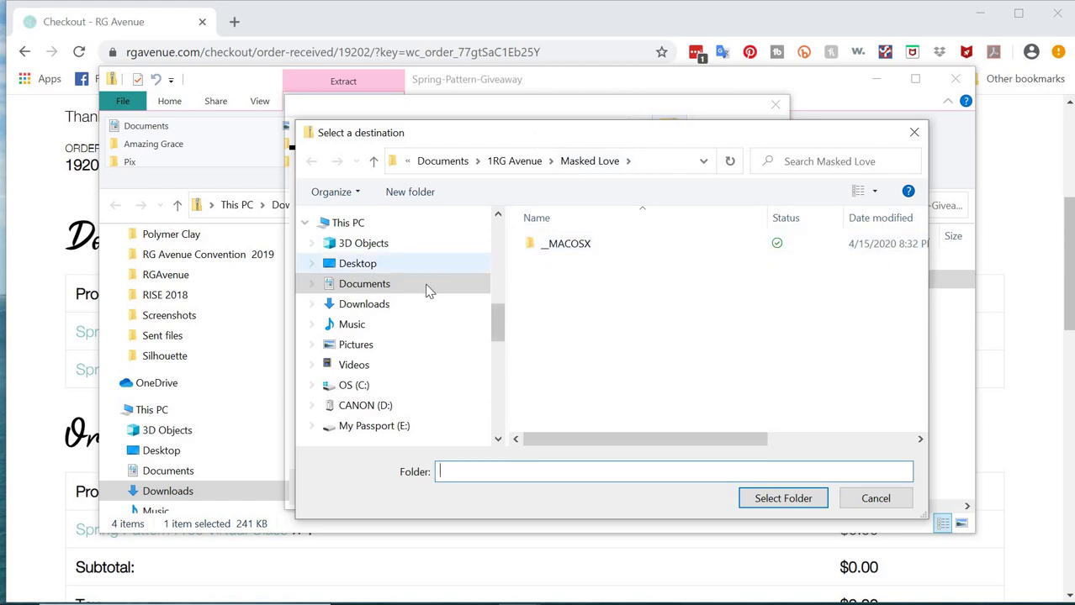
{"action": "left_click", "coordinate": [358, 265]}
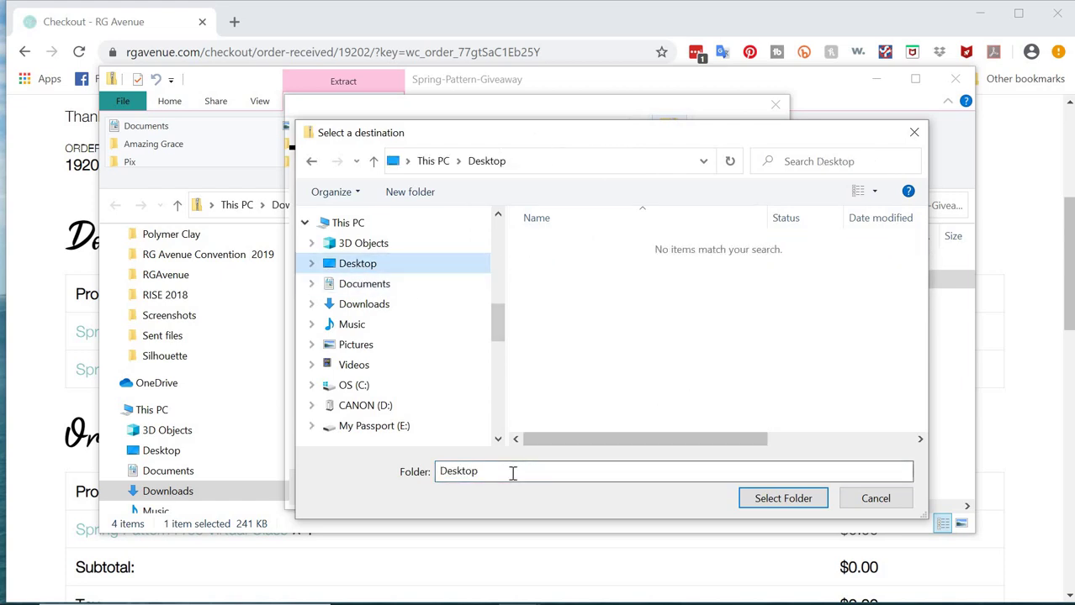
{"action": "left_click", "coordinate": [778, 499]}
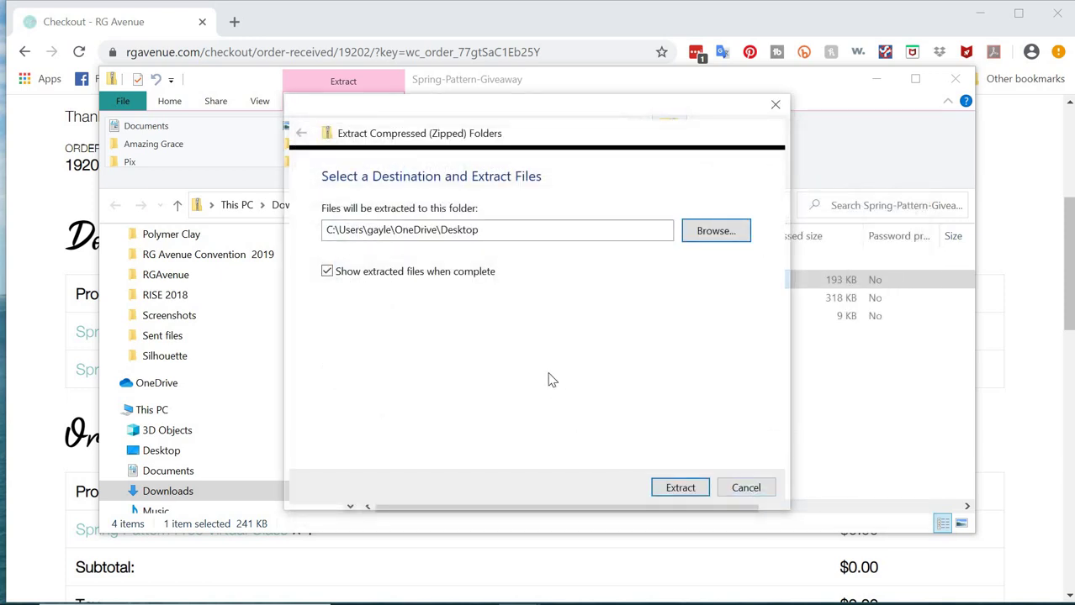
{"action": "left_click", "coordinate": [680, 489]}
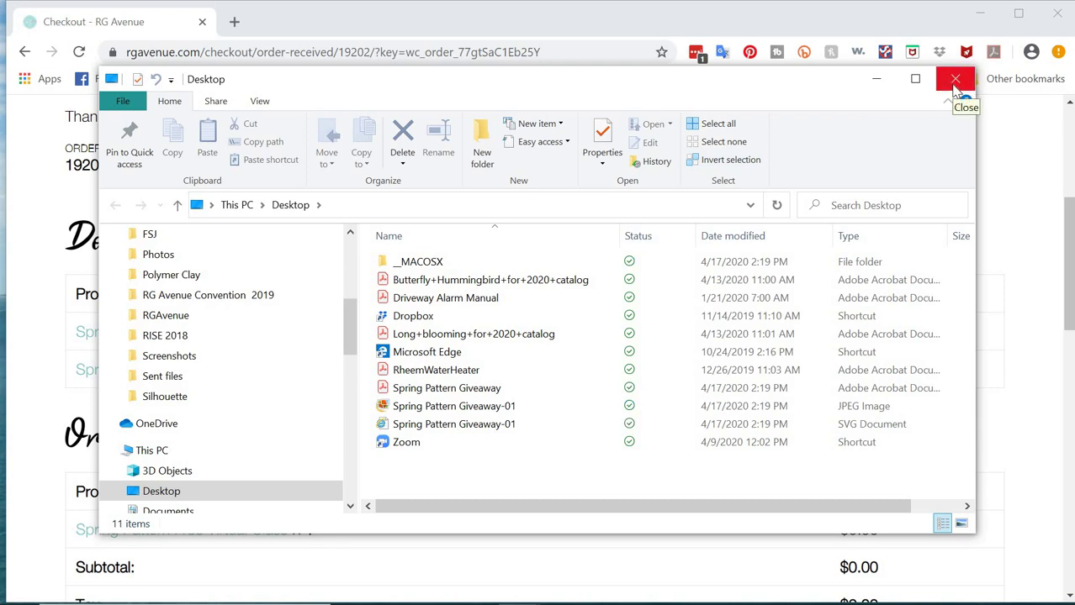
Close the open folder windows and the browser to get to the desktop.
{"action": "left_click", "coordinate": [956, 81]}
{"action": "left_click", "coordinate": [956, 81]}
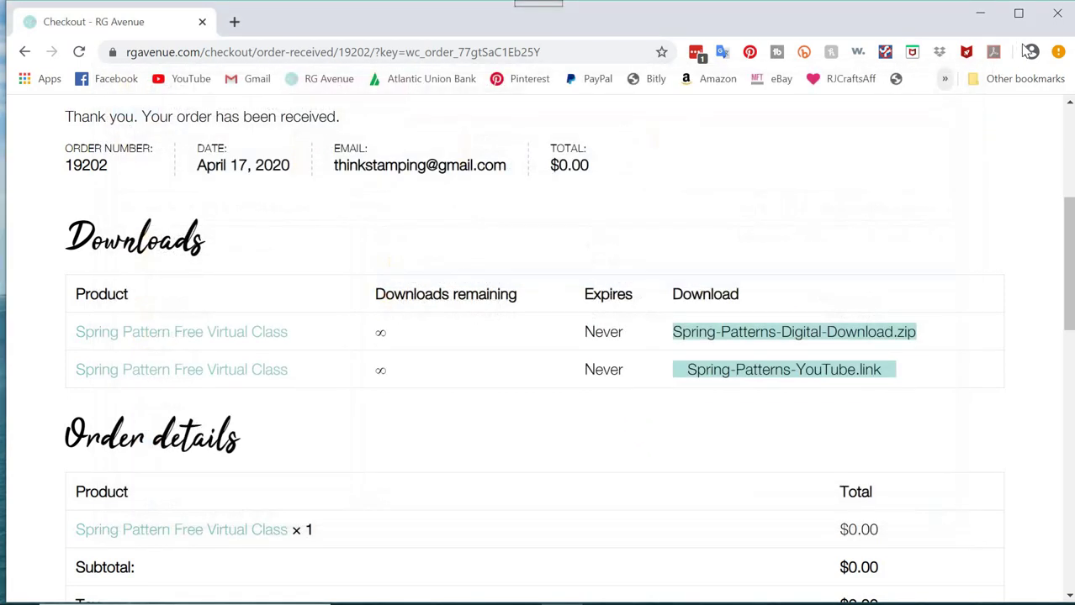
{"action": "left_click", "coordinate": [1056, 17]}
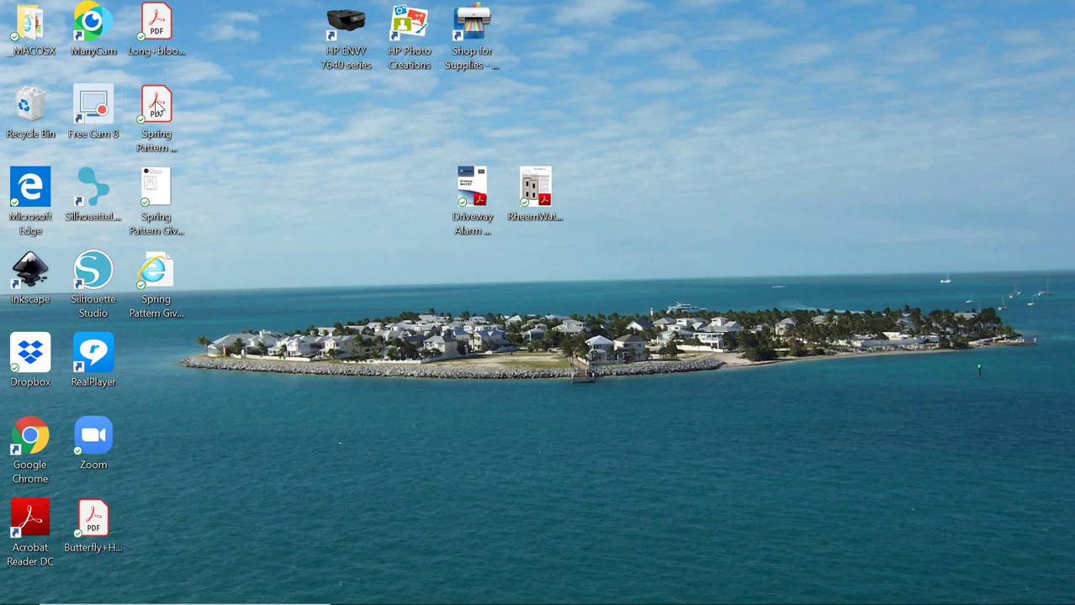
Move the Spring Pattern Giveaway PDF to an empty area of the desktop and return it to its place.
{"action": "left_click_drag", "start_coordinate": [158, 105], "coordinate": [352, 203]}
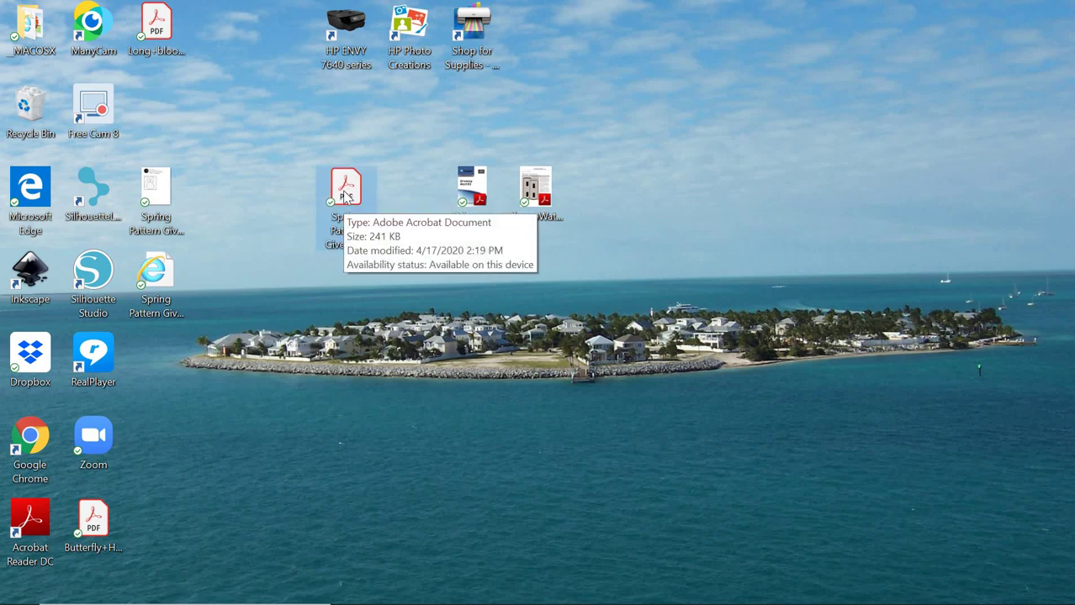
{"action": "left_click_drag", "start_coordinate": [345, 196], "coordinate": [164, 126]}
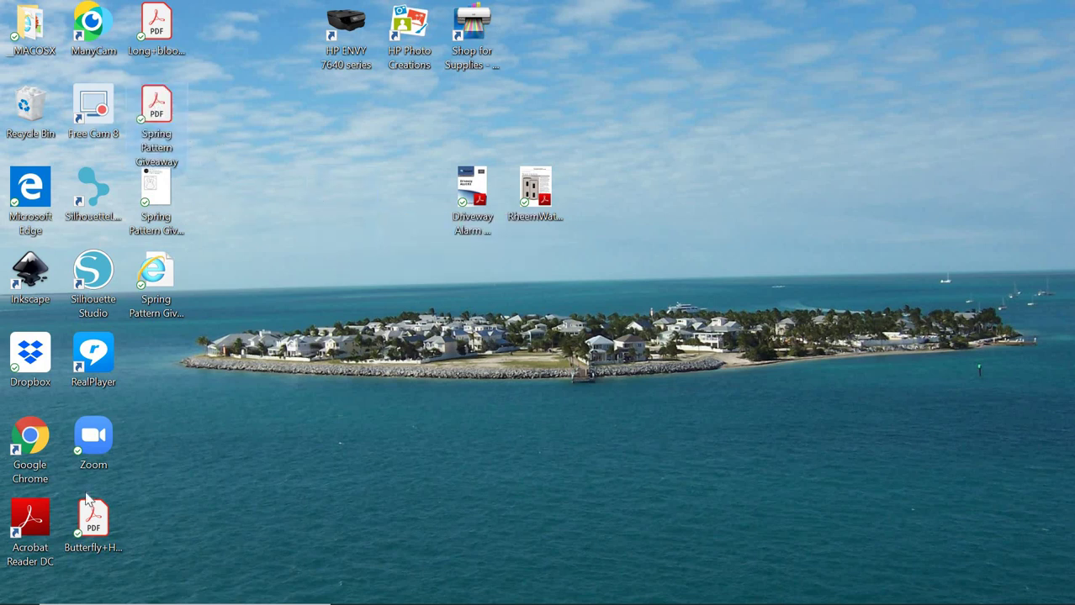
Launch Inkscape with a new document.
{"action": "mouse_move", "coordinate": [19, 593]}
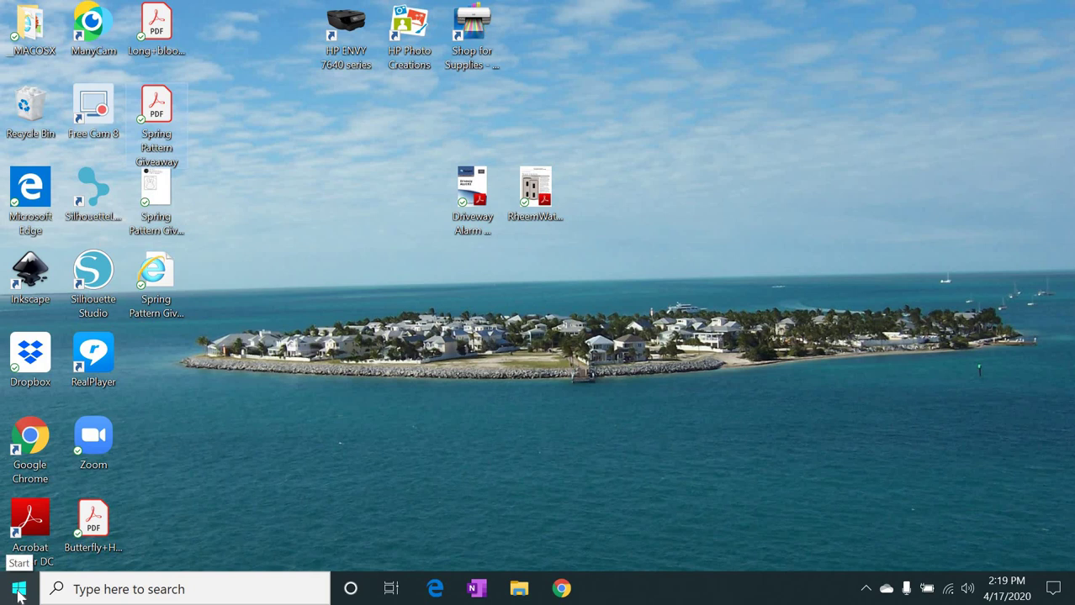
{"action": "left_click", "coordinate": [18, 593]}
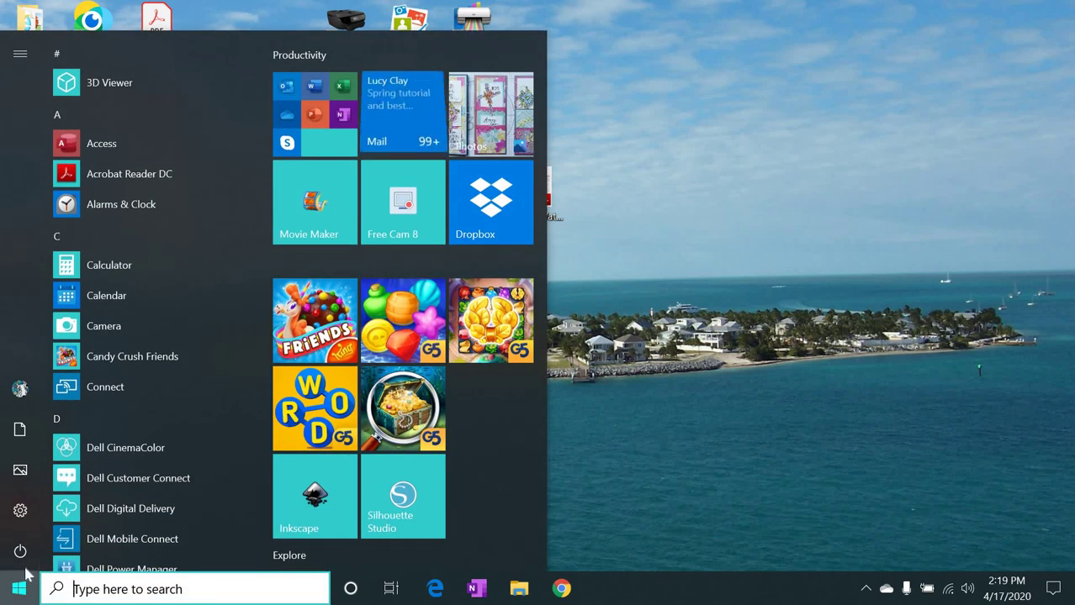
{"action": "left_click", "coordinate": [315, 501]}
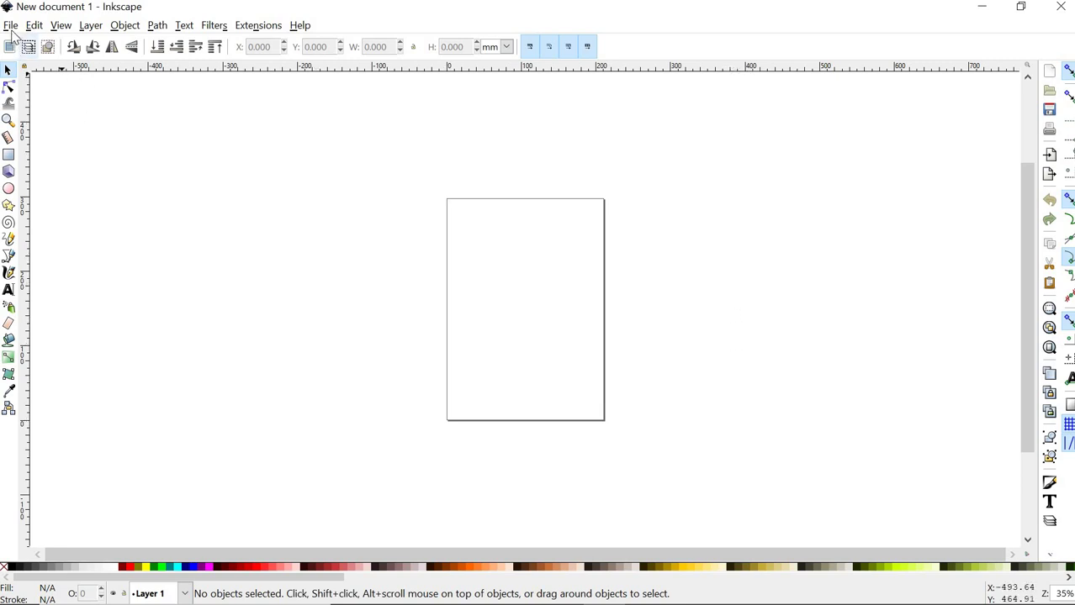
Browse to the Desktop folder and open the Spring Pattern Giveaway PDF in Inkscape.
{"action": "left_click", "coordinate": [11, 26]}
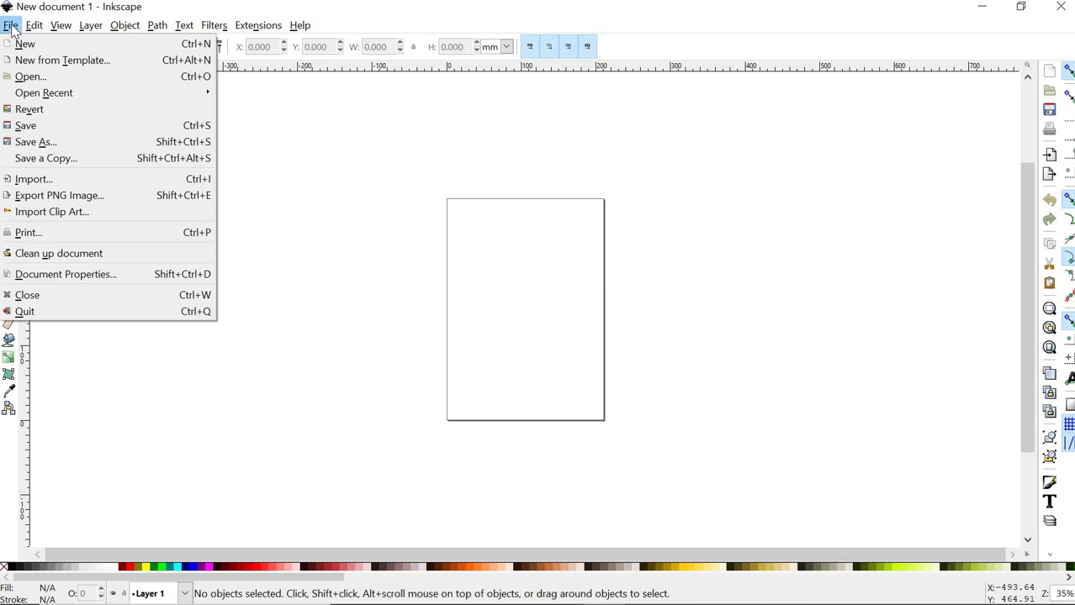
{"action": "left_click", "coordinate": [21, 77]}
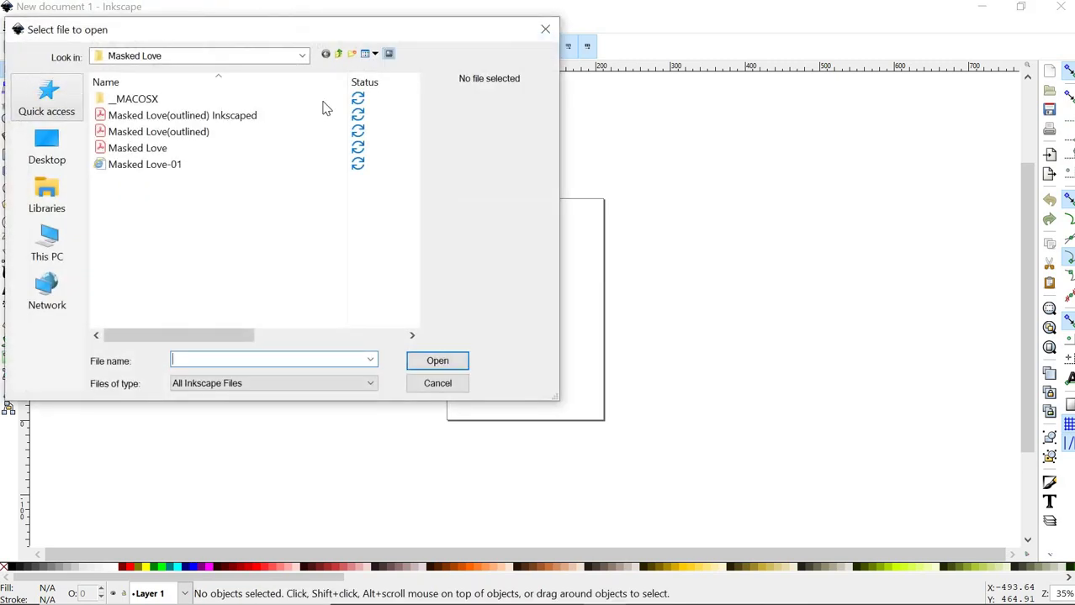
{"action": "left_click", "coordinate": [339, 55]}
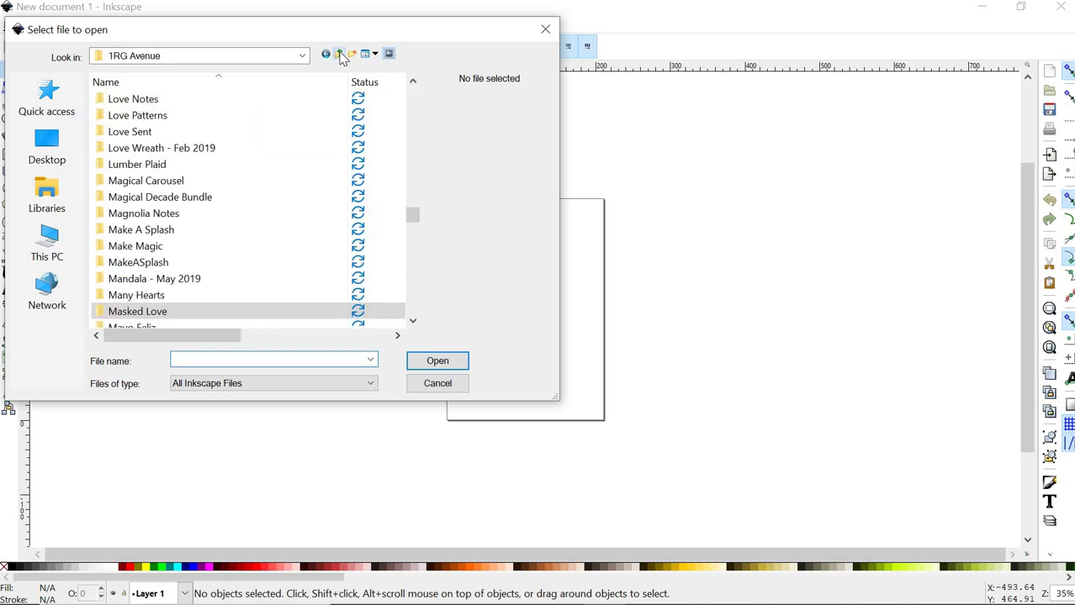
{"action": "left_click", "coordinate": [340, 54]}
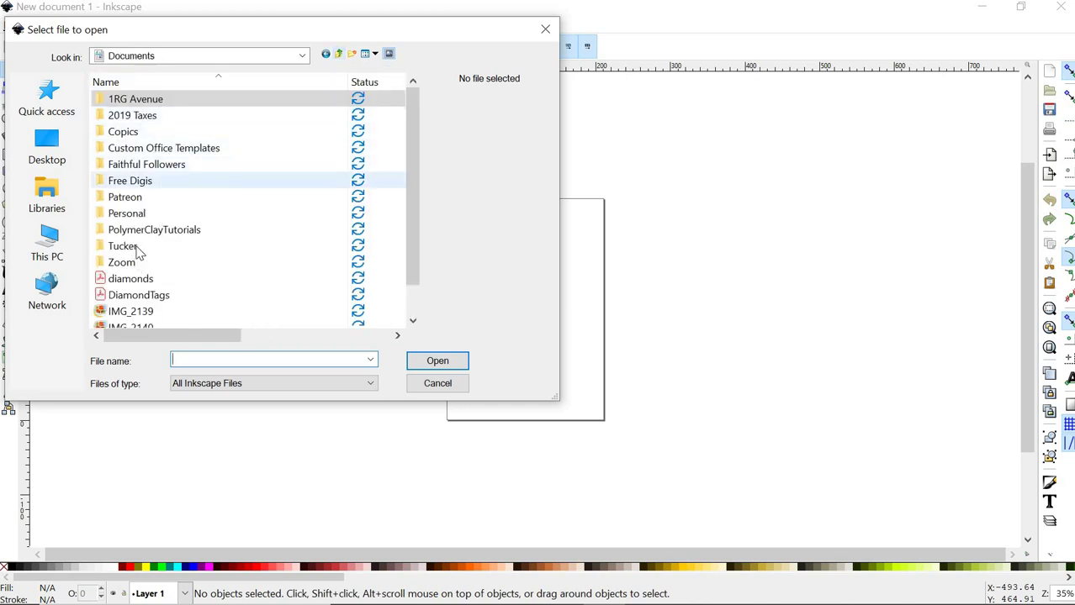
{"action": "left_click", "coordinate": [340, 55]}
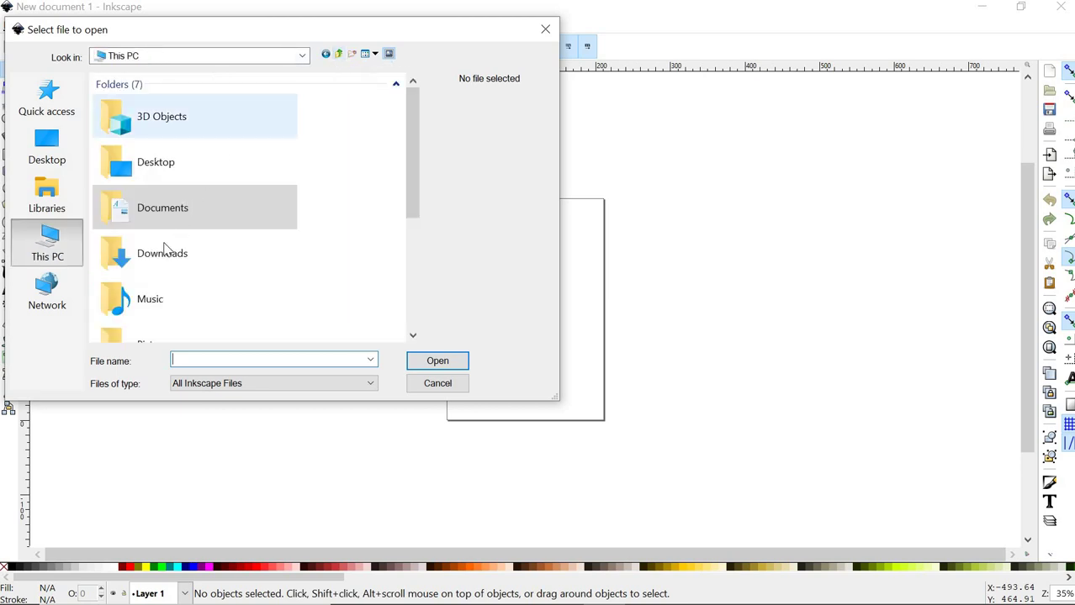
{"action": "left_click", "coordinate": [156, 257]}
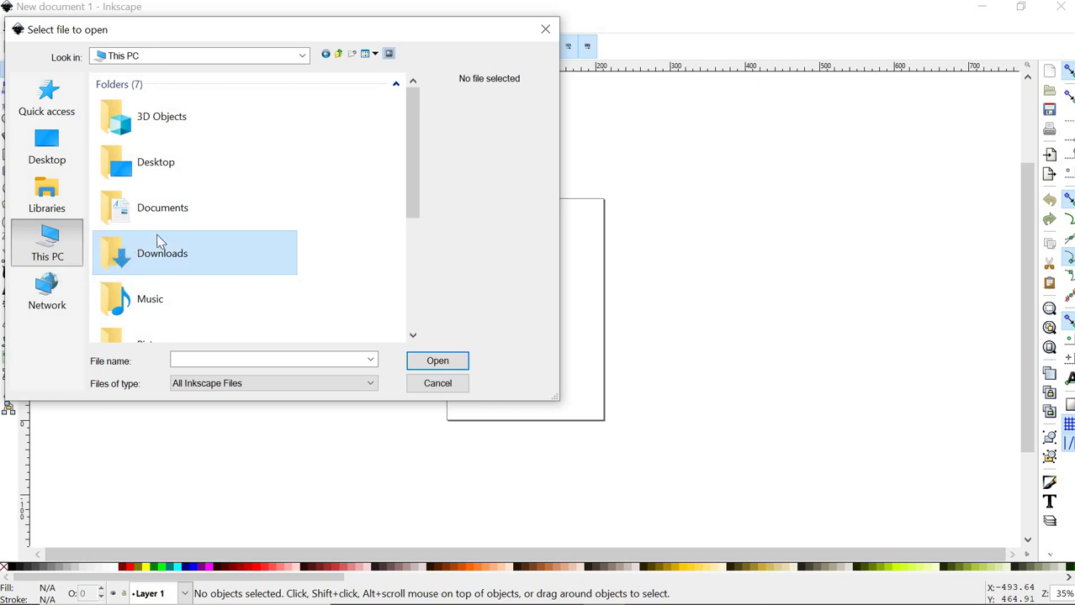
{"action": "left_click", "coordinate": [46, 145]}
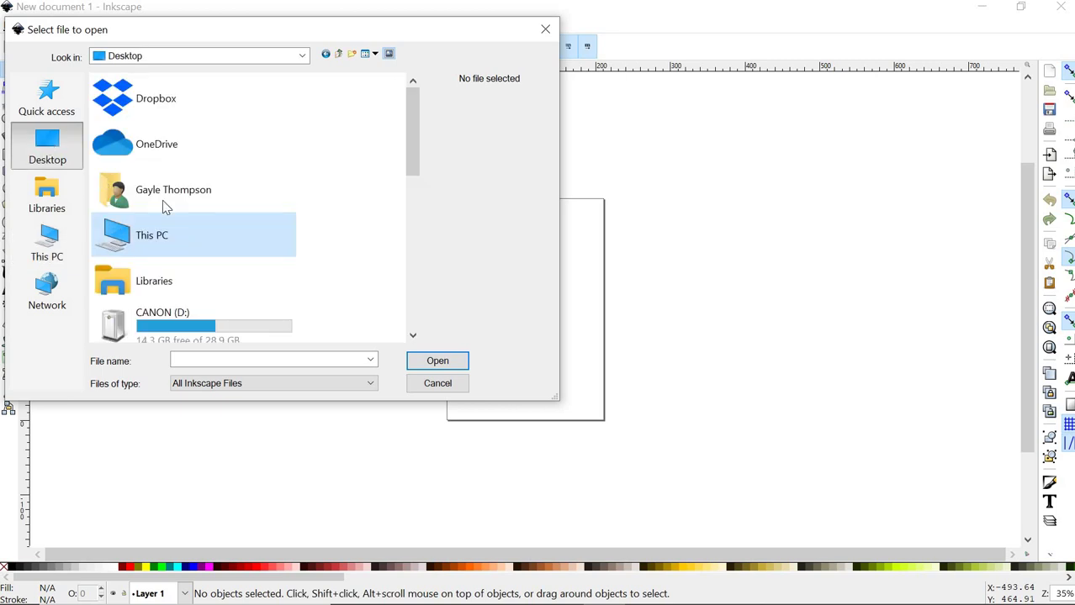
{"action": "scroll", "coordinate": [163, 202], "scroll_direction": "down", "scroll_amount": 5}
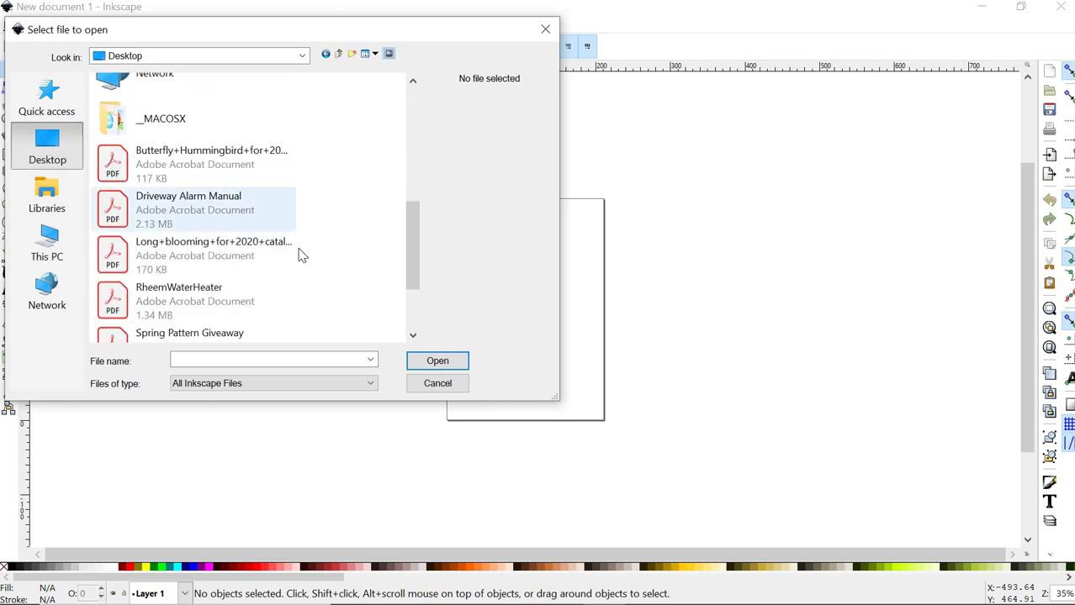
{"action": "scroll", "coordinate": [276, 276], "scroll_direction": "down", "scroll_amount": 2}
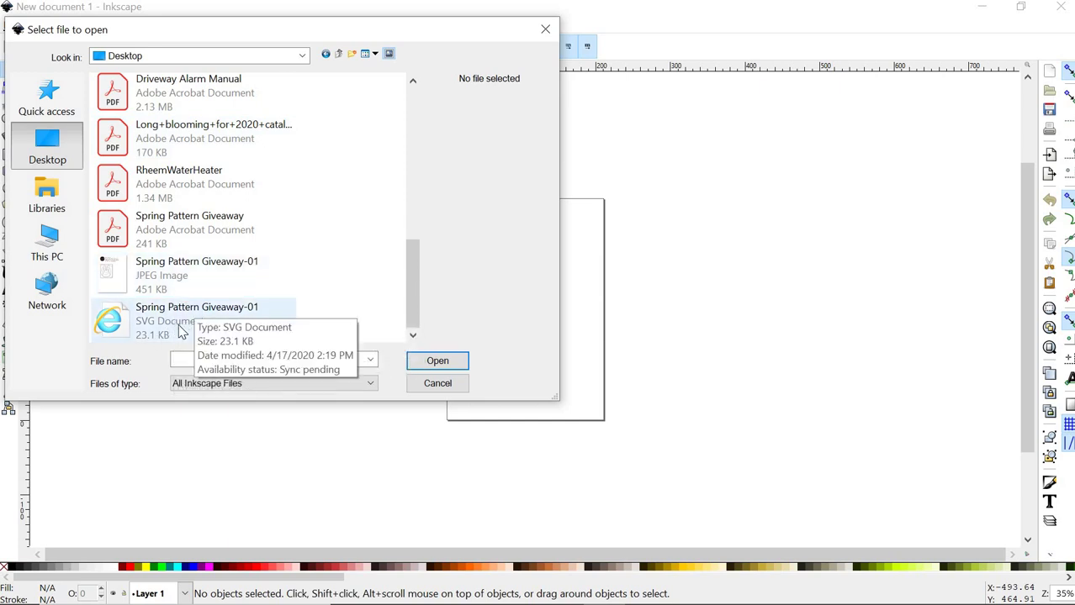
{"action": "double_click", "coordinate": [165, 230]}
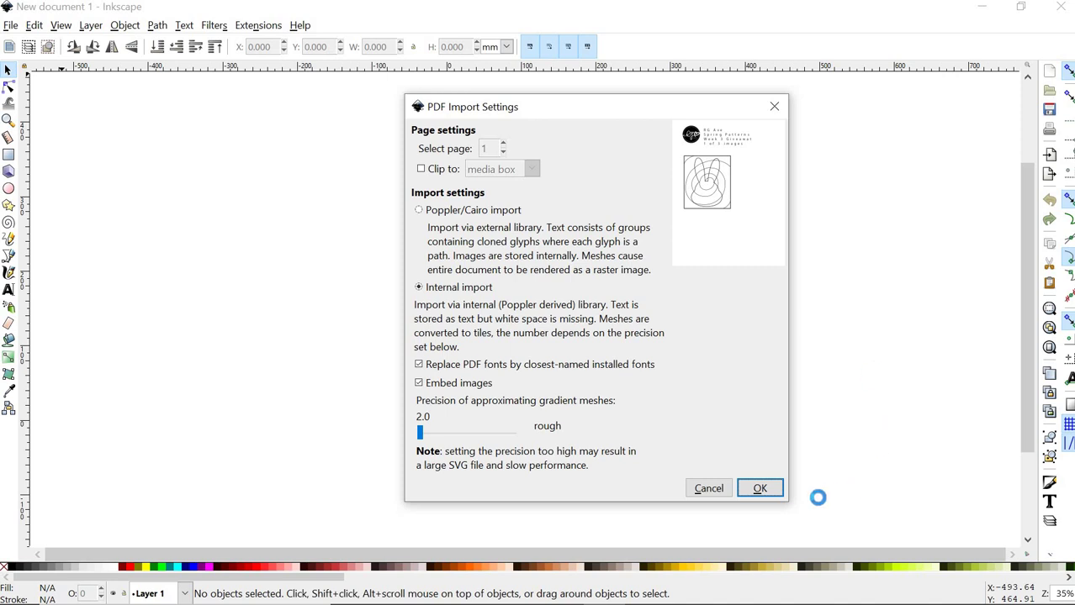
Import the PDF using the internal import settings and maximize the resulting document window.
{"action": "left_click", "coordinate": [759, 488]}
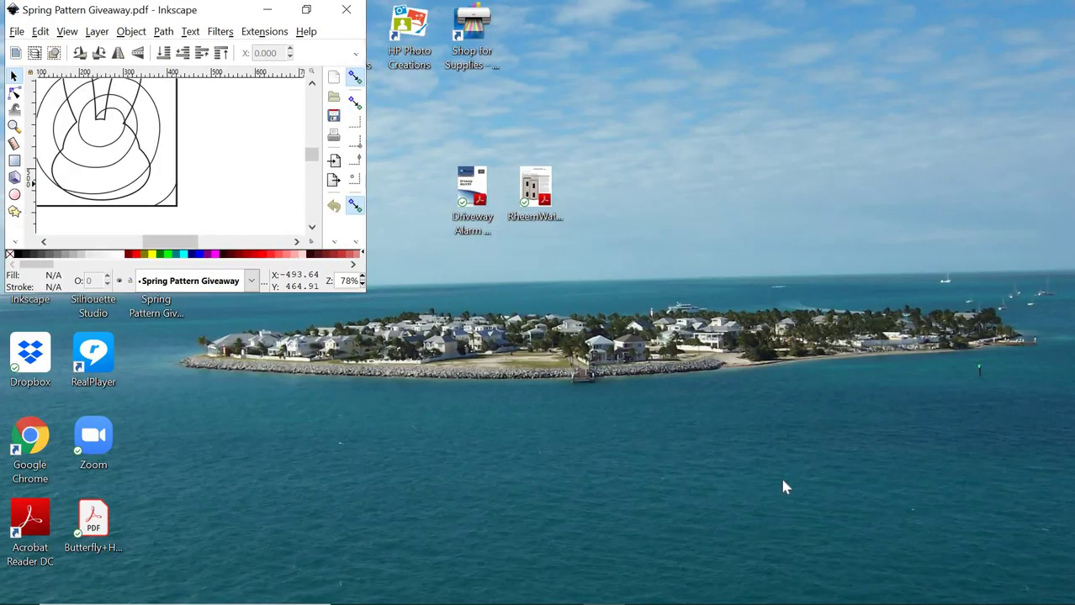
{"action": "left_click", "coordinate": [307, 11]}
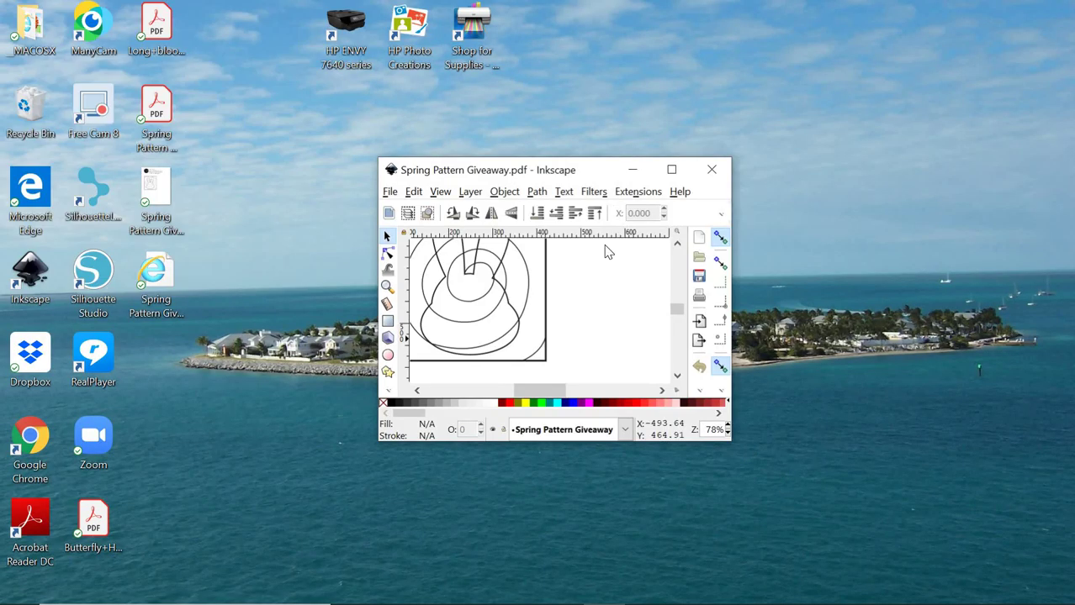
{"action": "left_click", "coordinate": [672, 171]}
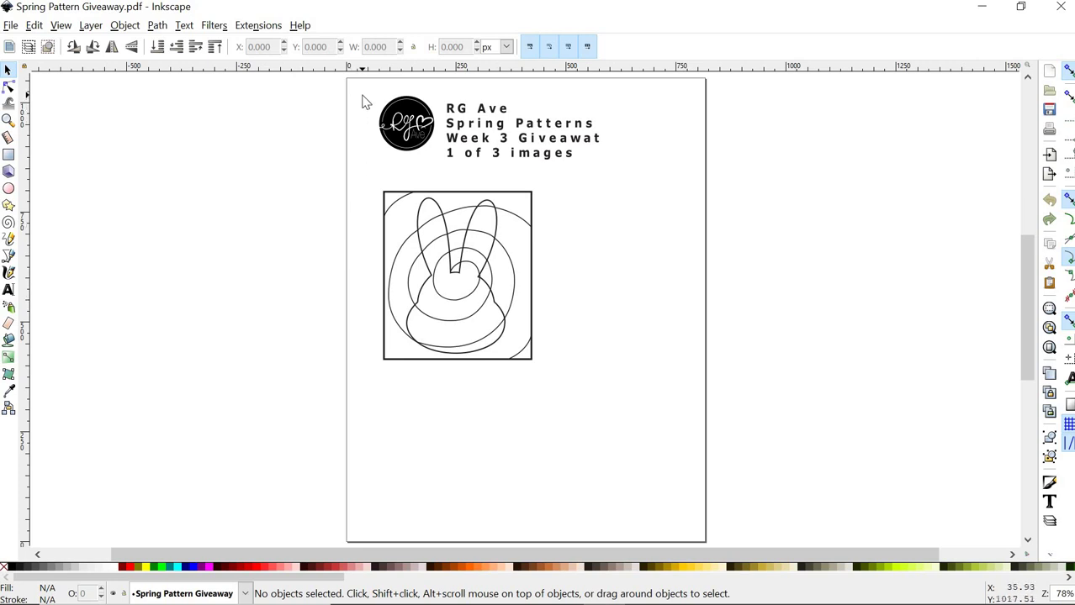
Delete the heading text block beside the logo above the bunny pattern.
{"action": "left_click_drag", "start_coordinate": [361, 96], "coordinate": [650, 185]}
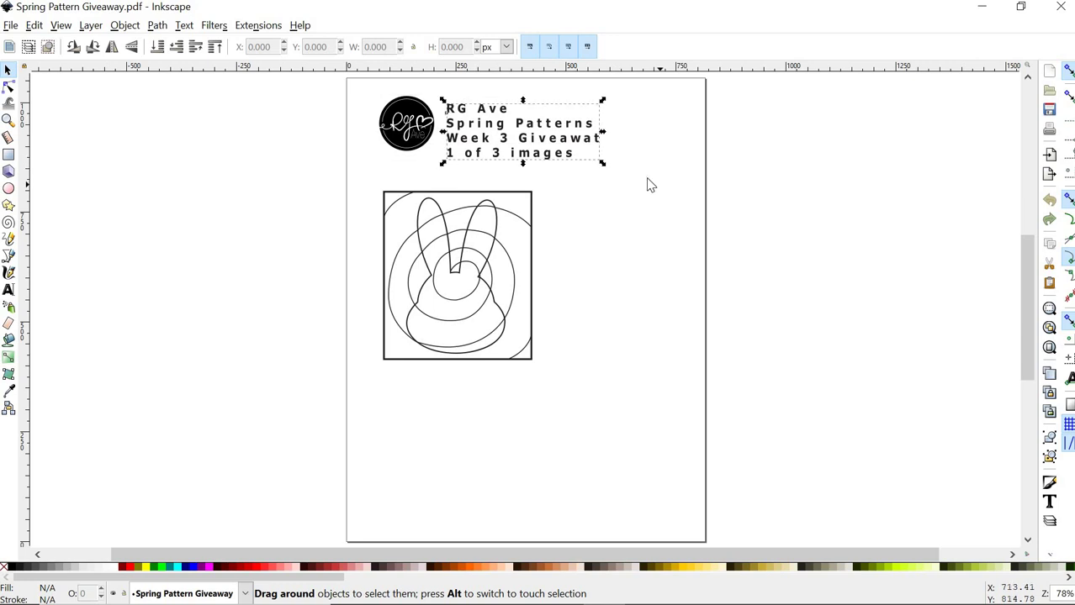
{"action": "left_click", "coordinate": [364, 96]}
{"action": "left_click_drag", "start_coordinate": [362, 85], "coordinate": [665, 201]}
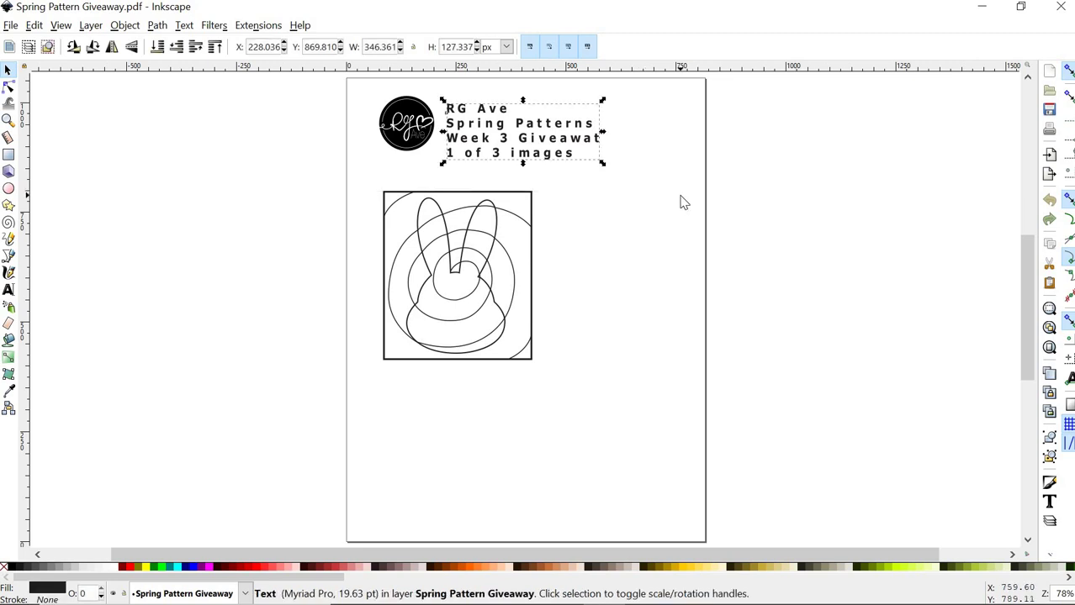
{"action": "key", "text": "Delete"}
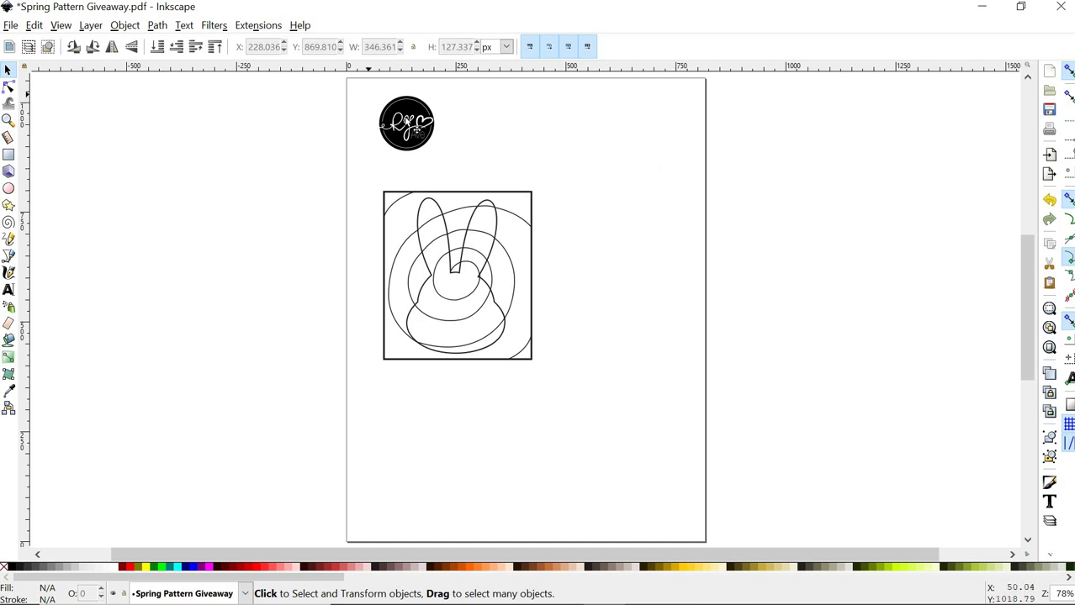
Ungroup the imported artwork twice to separate its pieces, and delete the round RG Ave logo above the bunny pattern.
{"action": "left_click", "coordinate": [407, 124]}
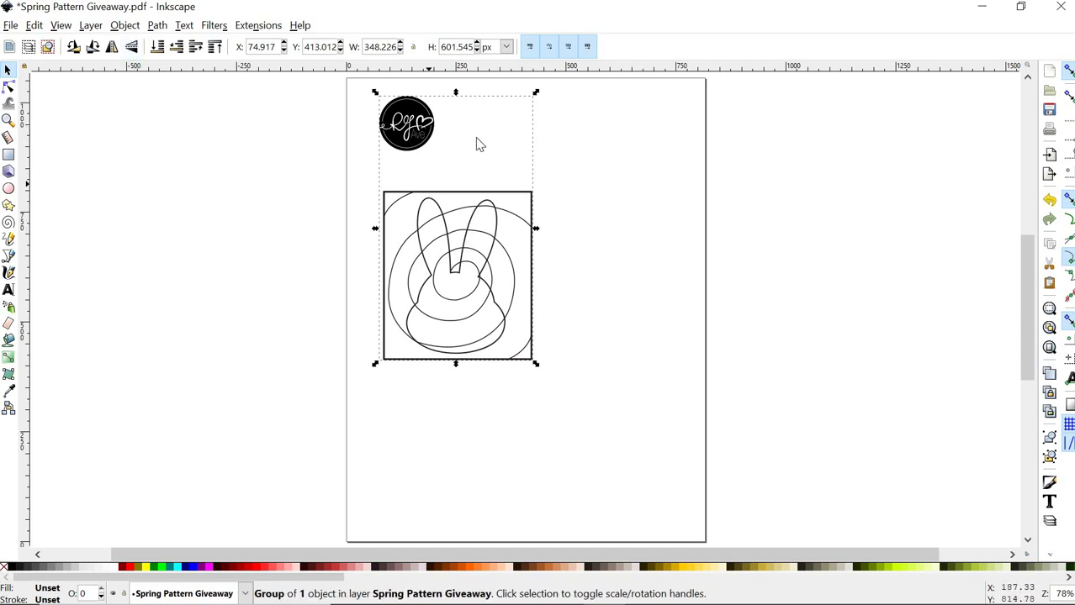
{"action": "left_click", "coordinate": [122, 25]}
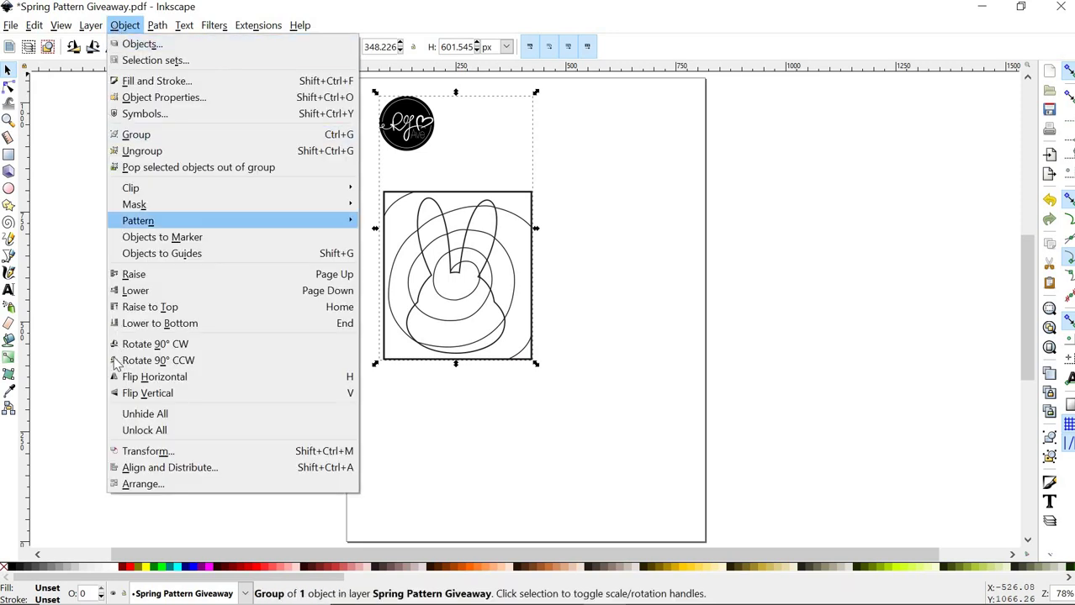
{"action": "left_click", "coordinate": [147, 153]}
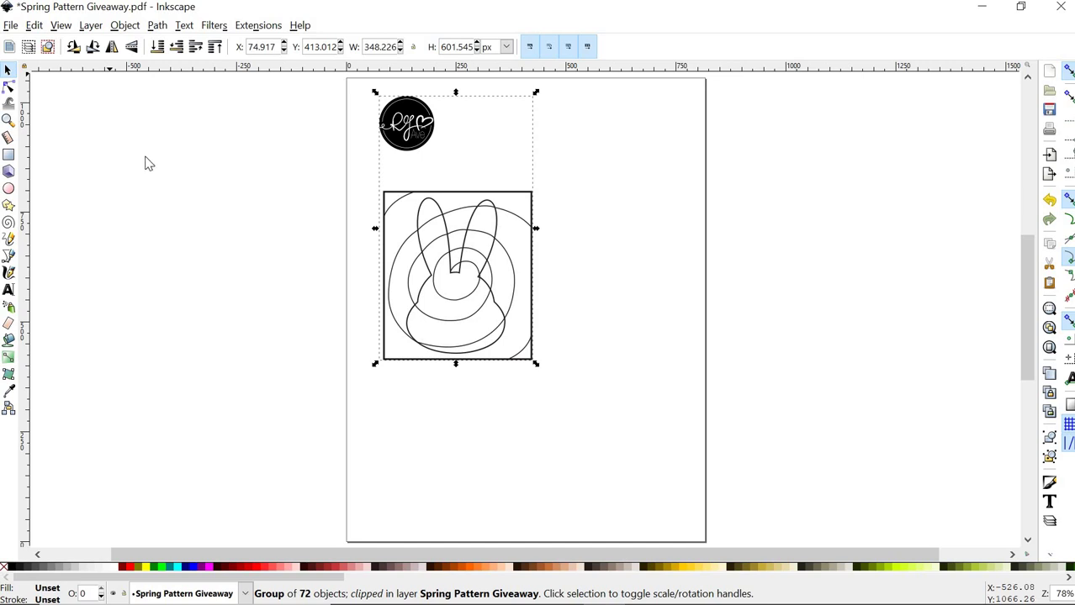
{"action": "left_click", "coordinate": [126, 26]}
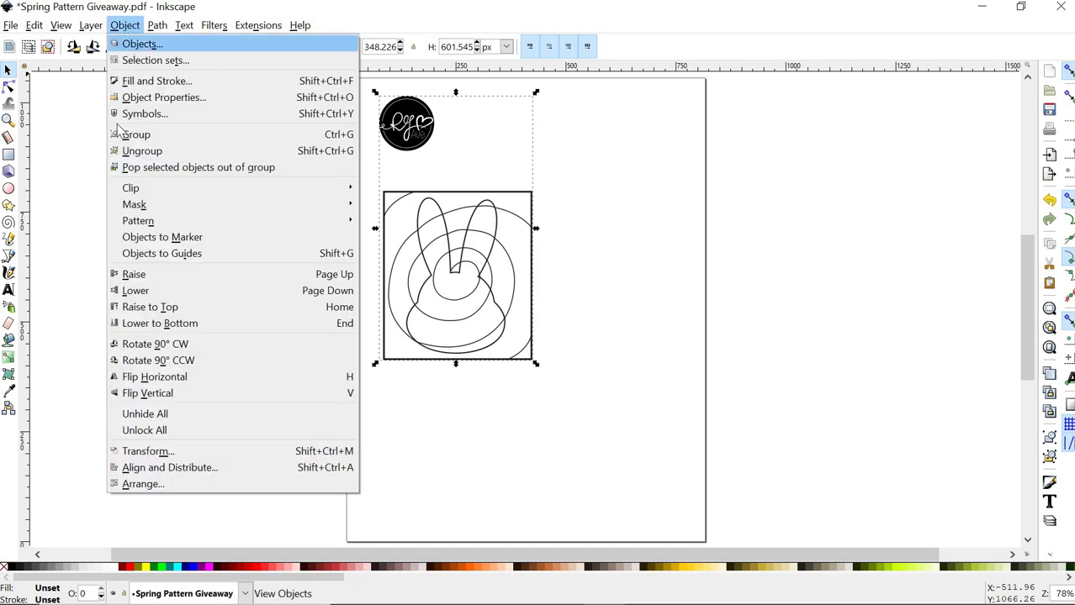
{"action": "left_click", "coordinate": [128, 156]}
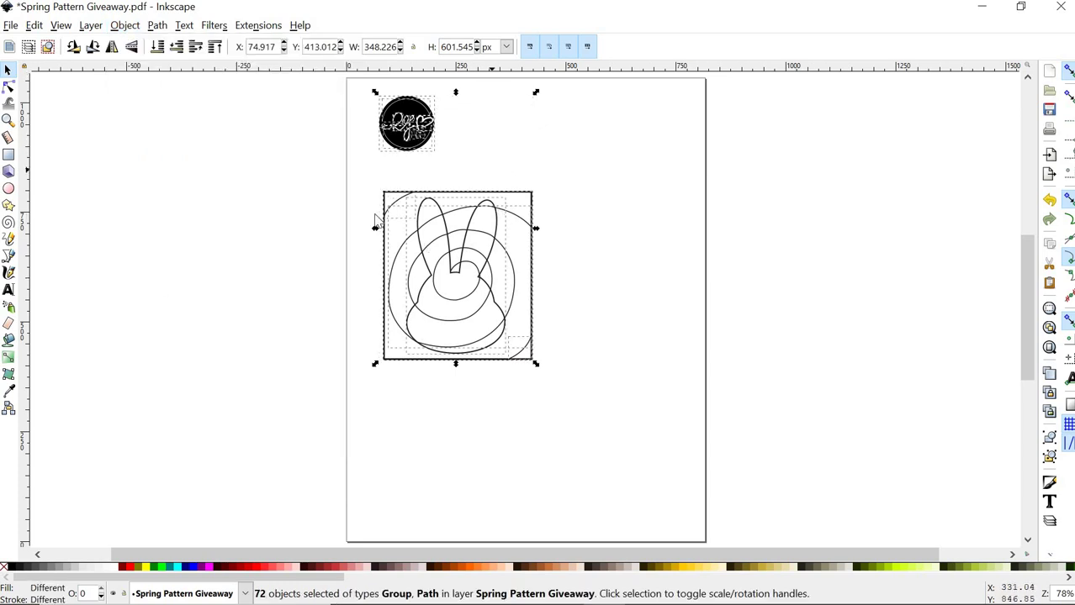
{"action": "left_click", "coordinate": [645, 248]}
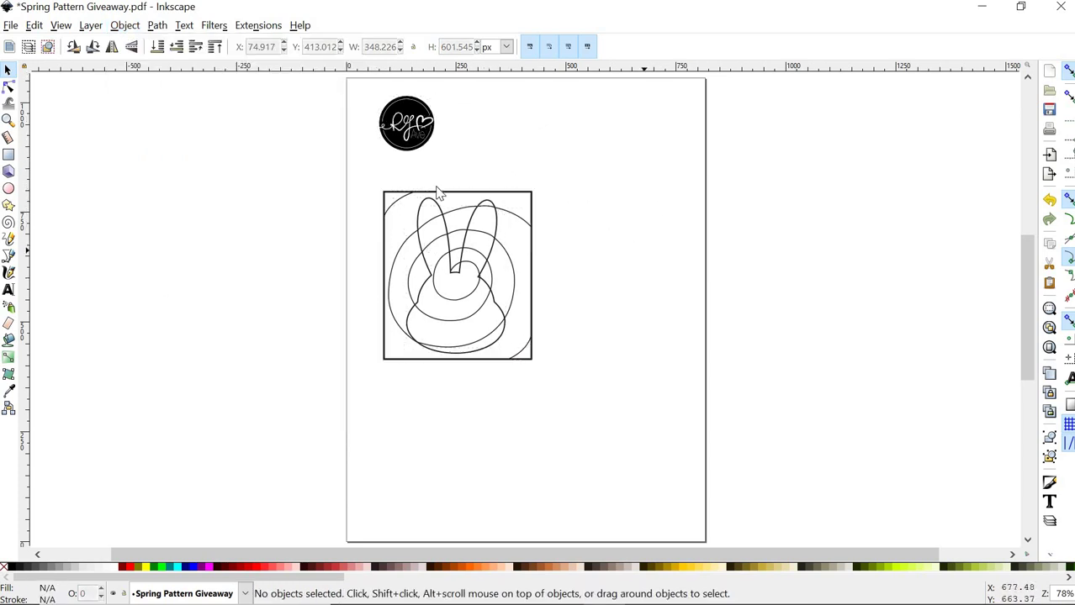
{"action": "left_click_drag", "start_coordinate": [360, 91], "coordinate": [473, 174]}
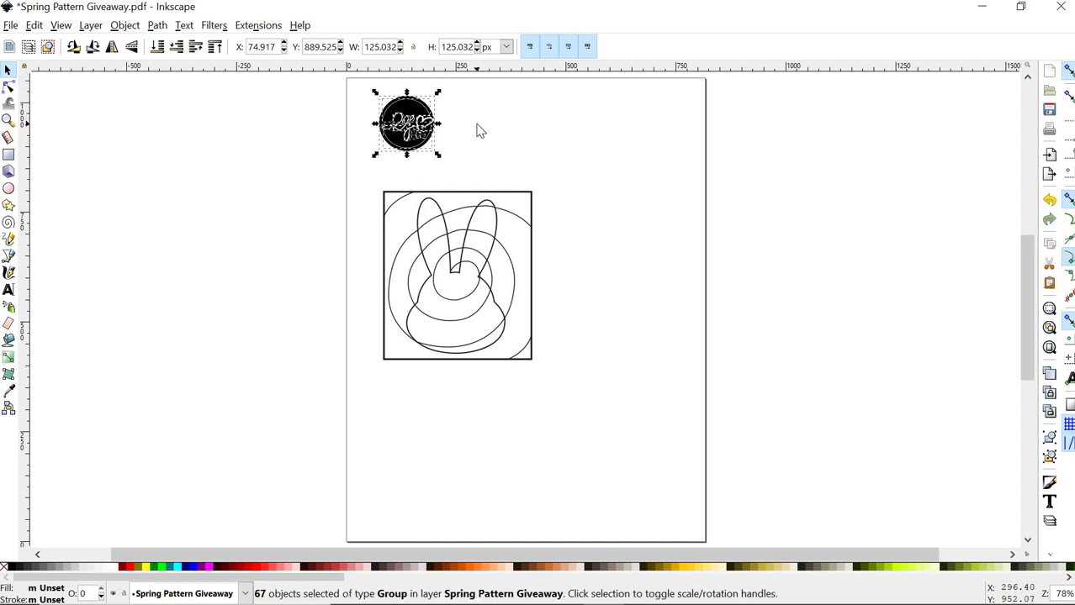
{"action": "key", "text": "Delete"}
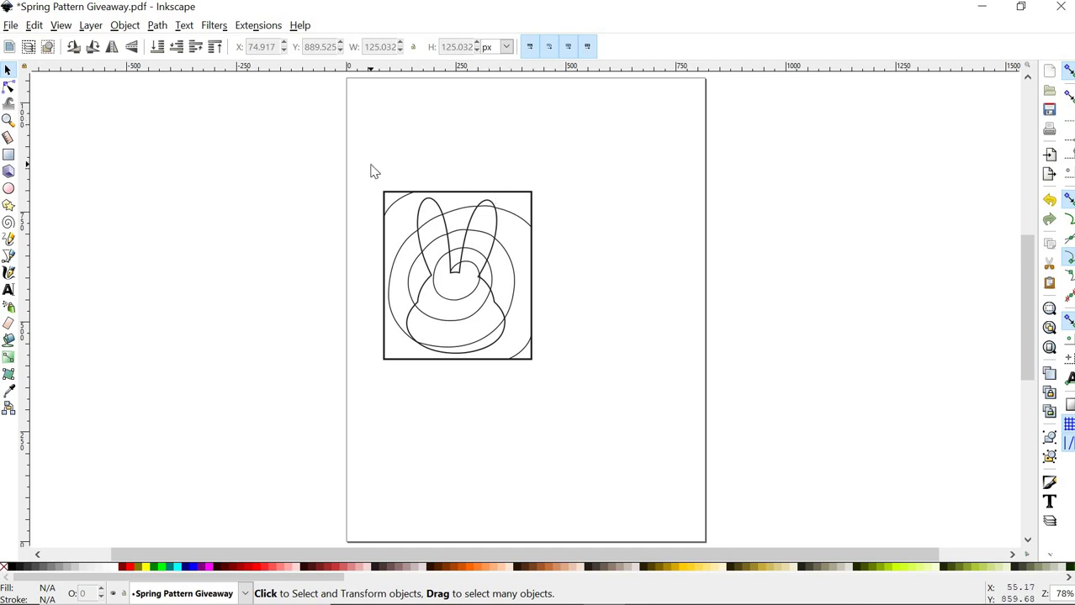
Select all the bunny pattern pieces together and move them about 95 px horizontally toward the middle of the page.
{"action": "left_click_drag", "start_coordinate": [369, 163], "coordinate": [563, 409]}
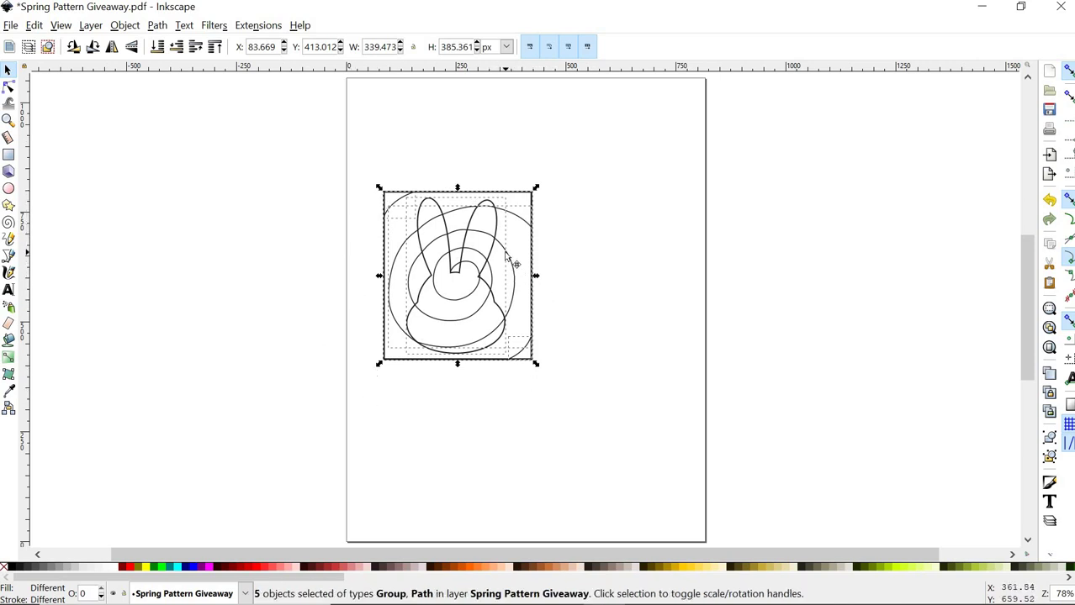
{"action": "left_click_drag", "start_coordinate": [547, 253], "coordinate": [508, 286]}
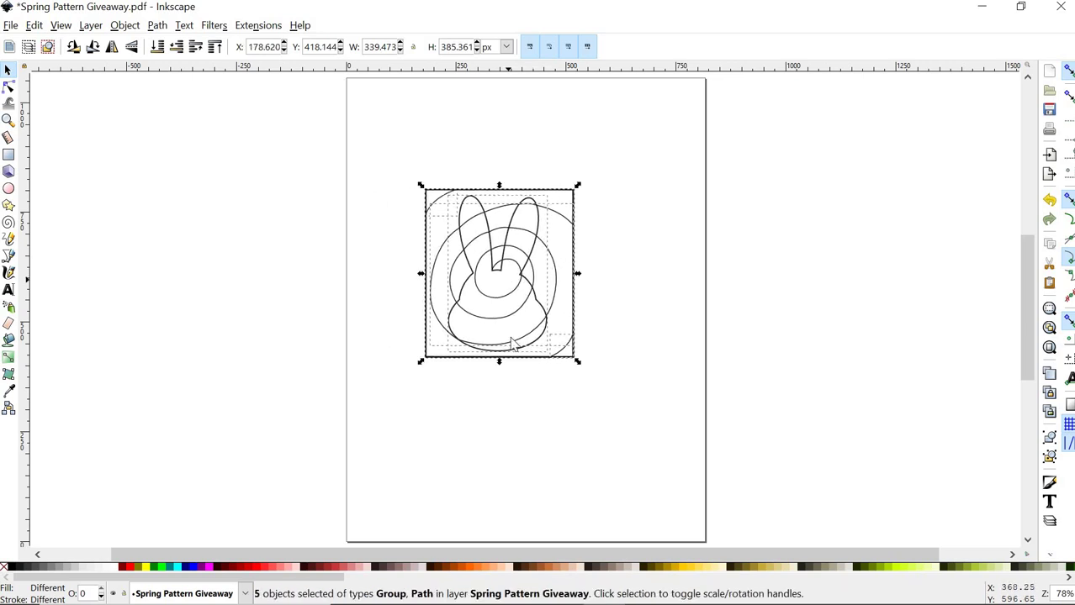
{"action": "left_click", "coordinate": [469, 466]}
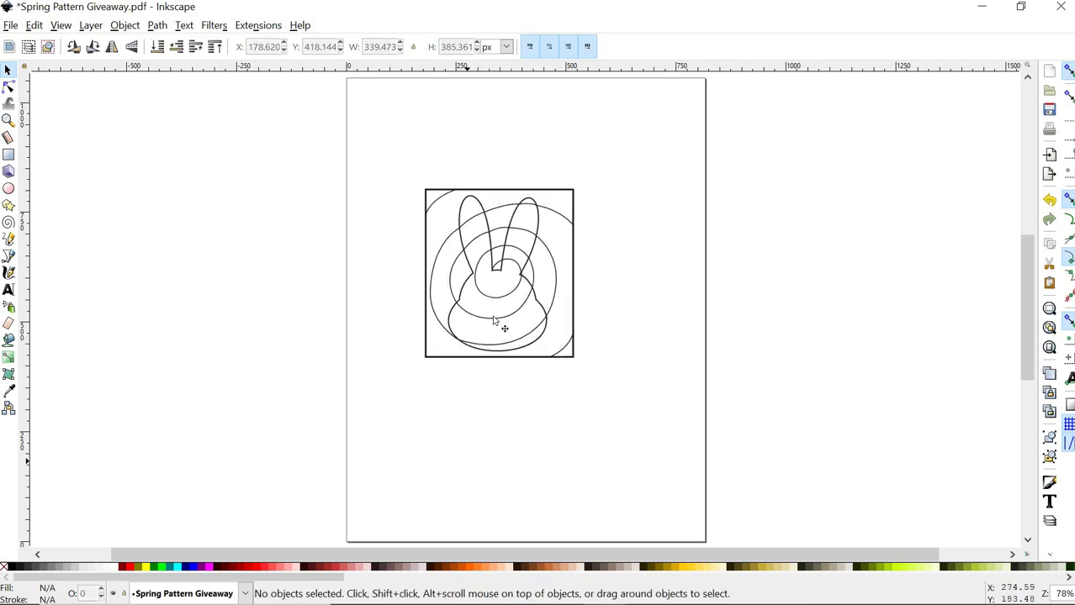
Try moving the spiral on its own out of the bunny frame, and undo that move.
{"action": "left_click", "coordinate": [446, 241]}
{"action": "left_click_drag", "start_coordinate": [446, 244], "coordinate": [336, 326]}
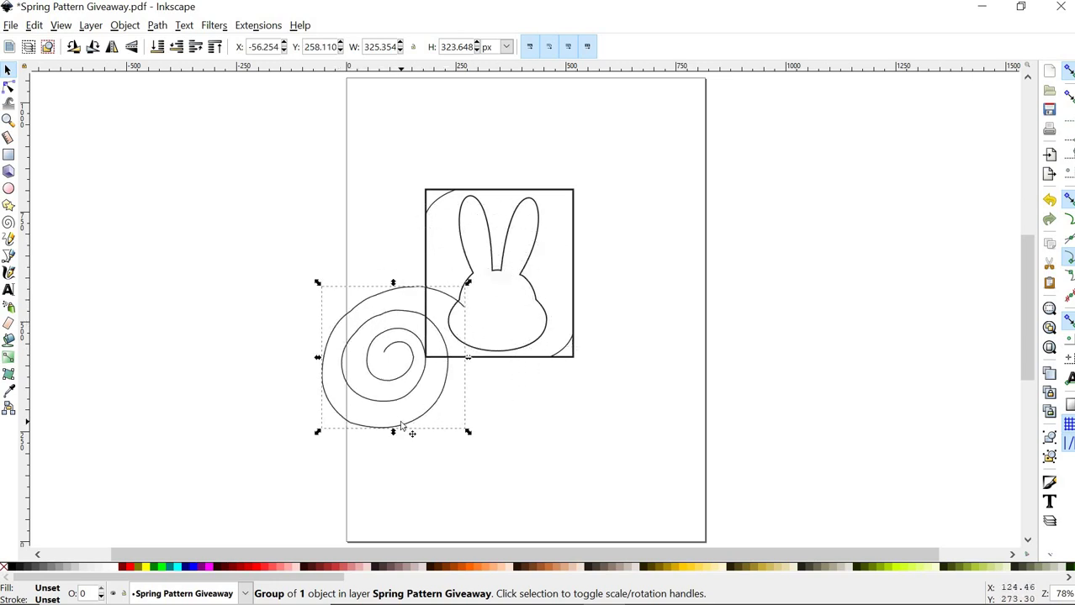
{"action": "left_click", "coordinate": [35, 25]}
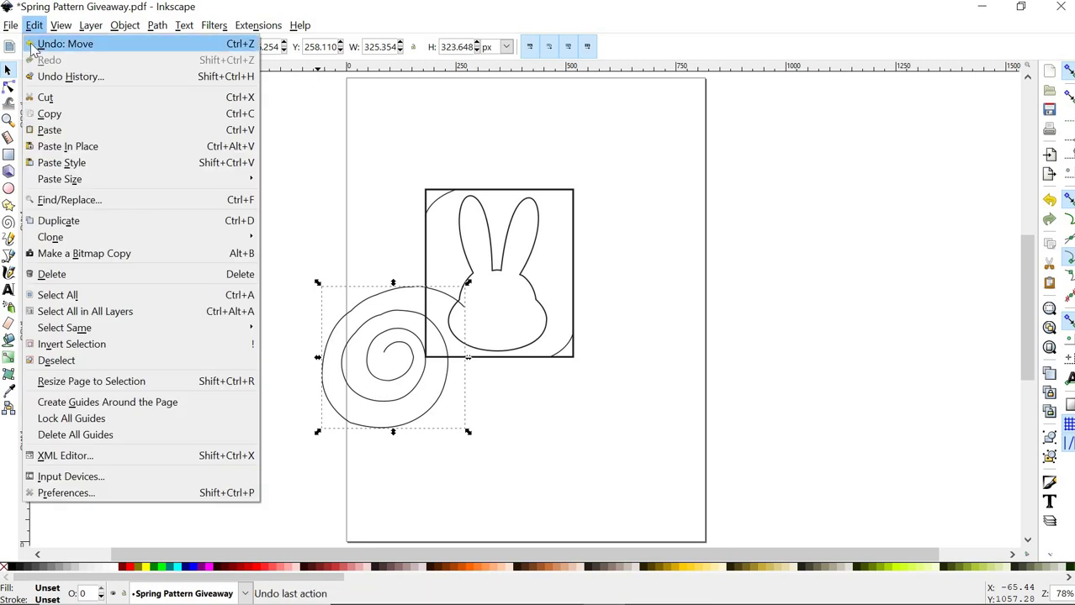
{"action": "left_click", "coordinate": [65, 44]}
{"action": "left_click", "coordinate": [315, 135]}
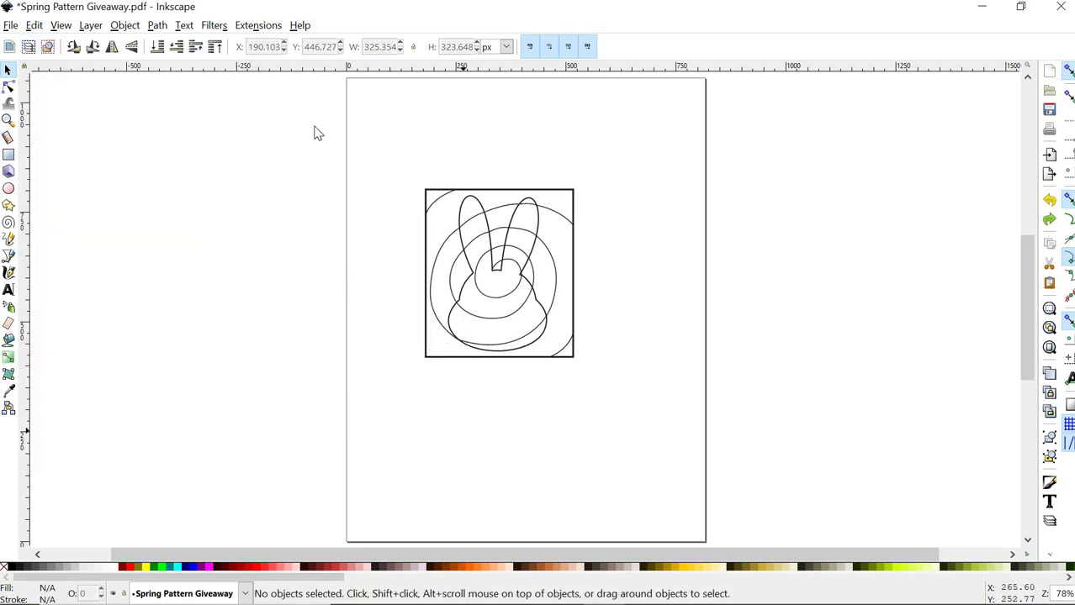
Group all the bunny pattern pieces and move the group into the page's upper-left corner.
{"action": "left_click_drag", "start_coordinate": [386, 161], "coordinate": [615, 412]}
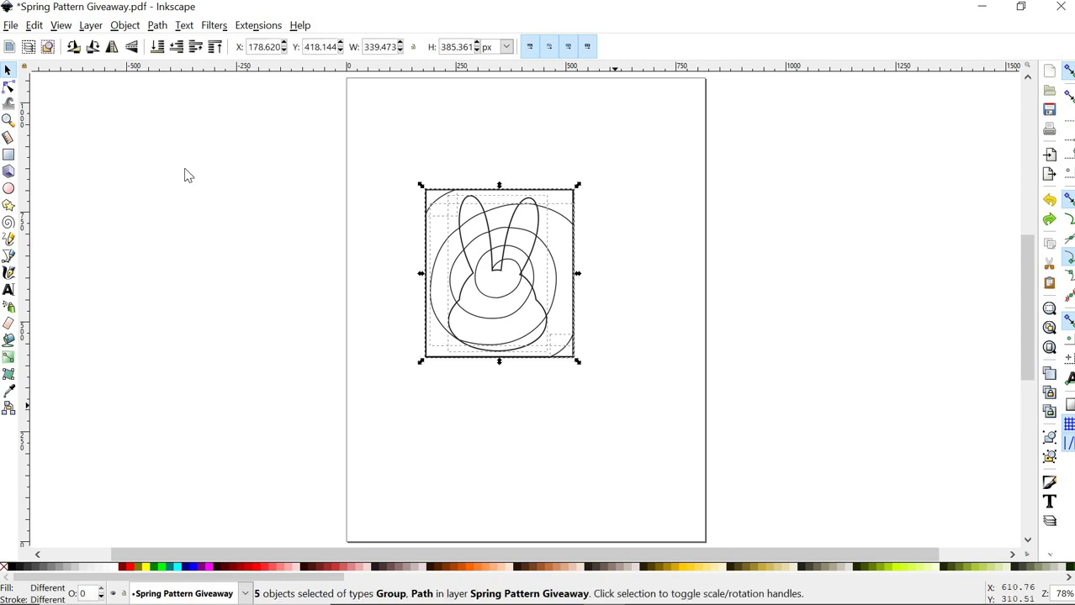
{"action": "left_click", "coordinate": [126, 26]}
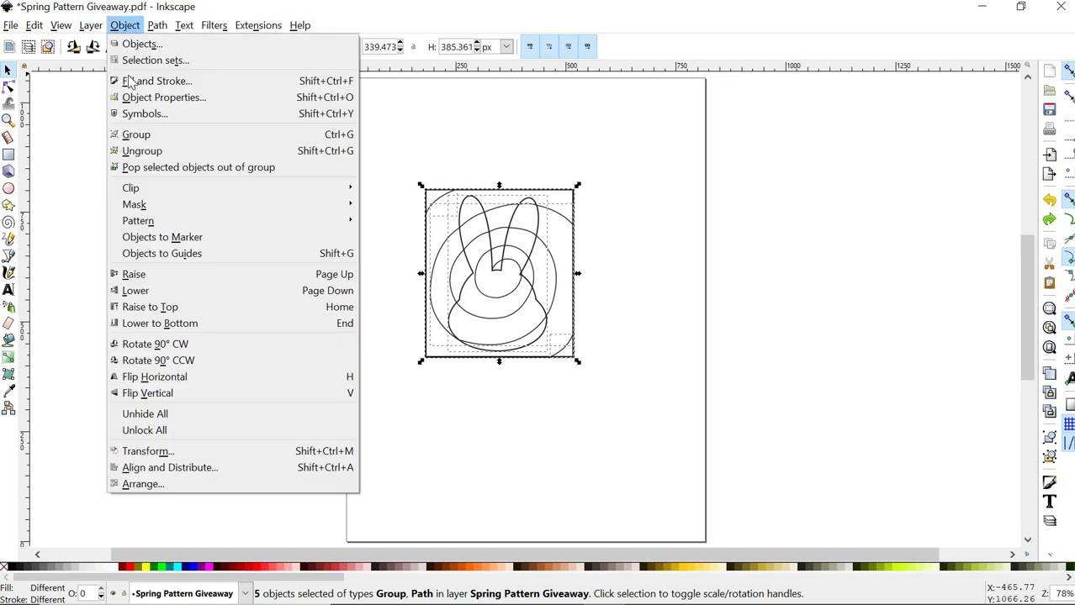
{"action": "left_click", "coordinate": [136, 134]}
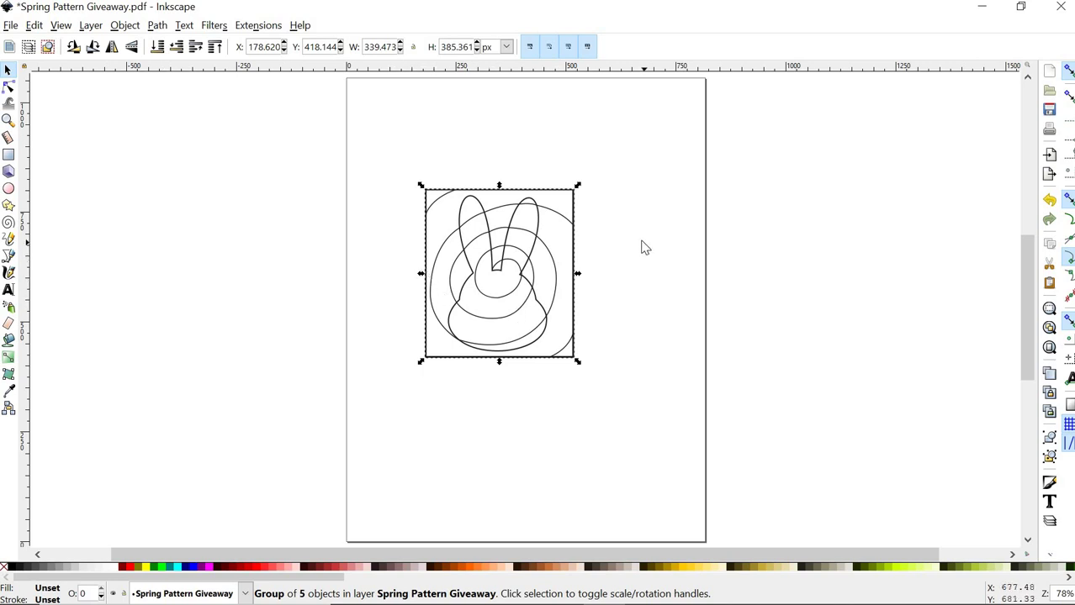
{"action": "left_click", "coordinate": [588, 345]}
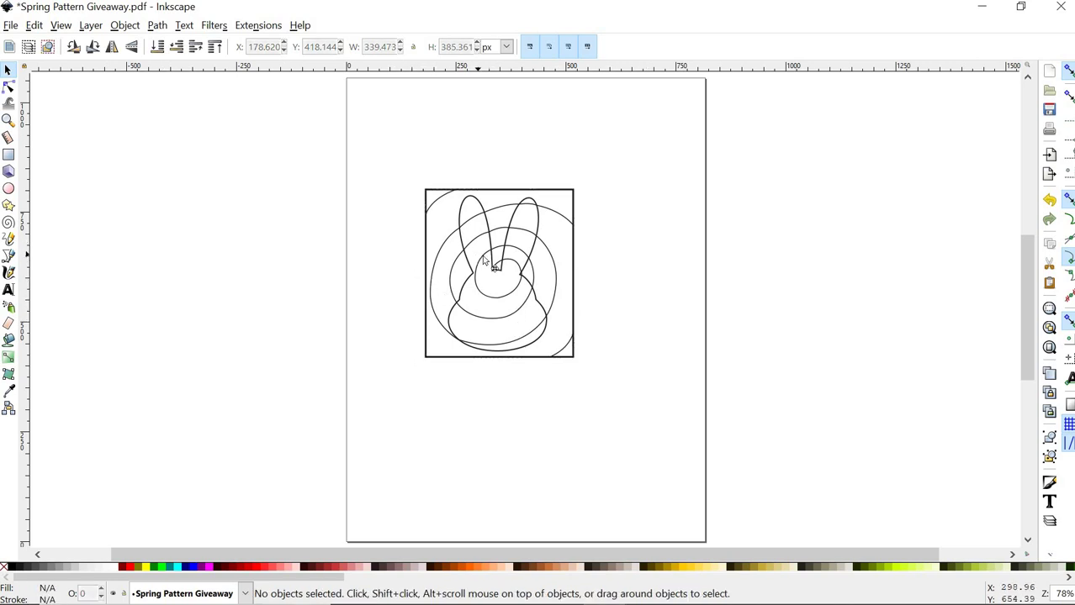
{"action": "left_click_drag", "start_coordinate": [484, 261], "coordinate": [432, 169]}
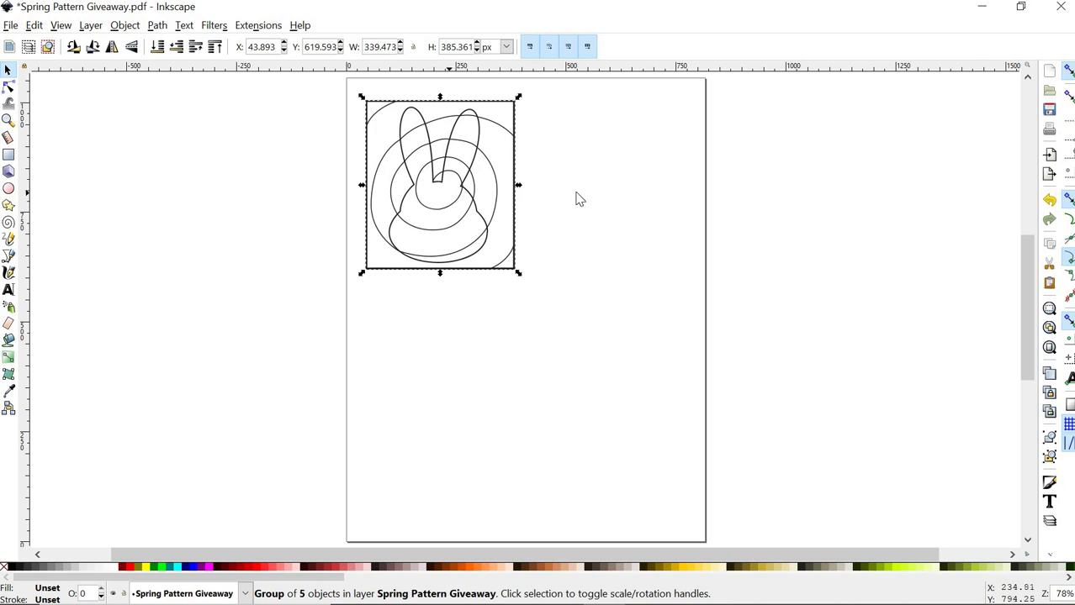
Copy the grouped bunny pattern and place the pasted copy to its right, level with the original.
{"action": "right_click", "coordinate": [444, 159]}
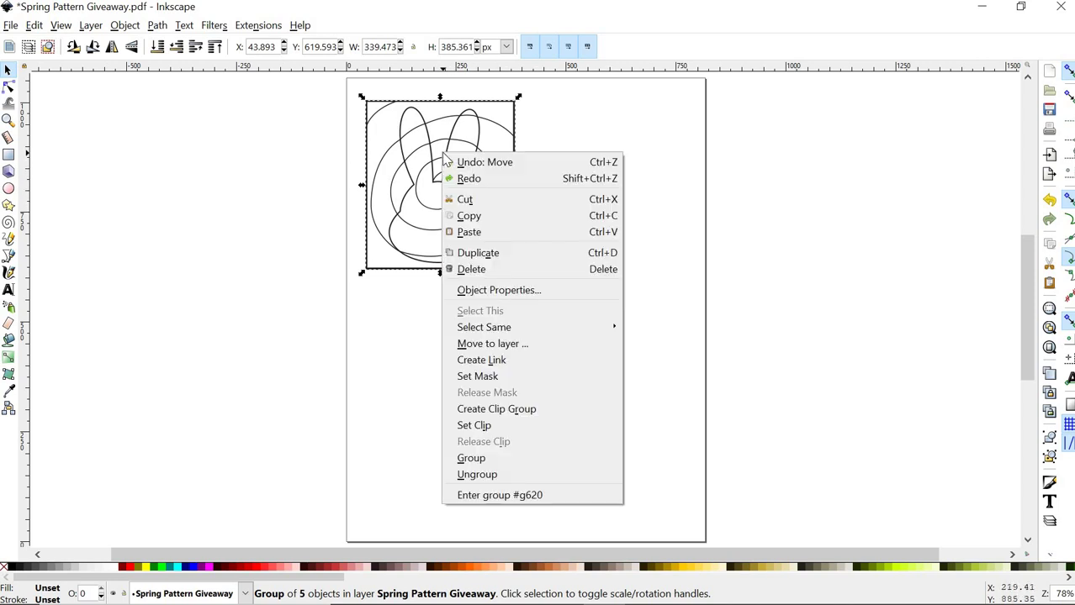
{"action": "left_click", "coordinate": [467, 216]}
{"action": "left_click", "coordinate": [595, 171]}
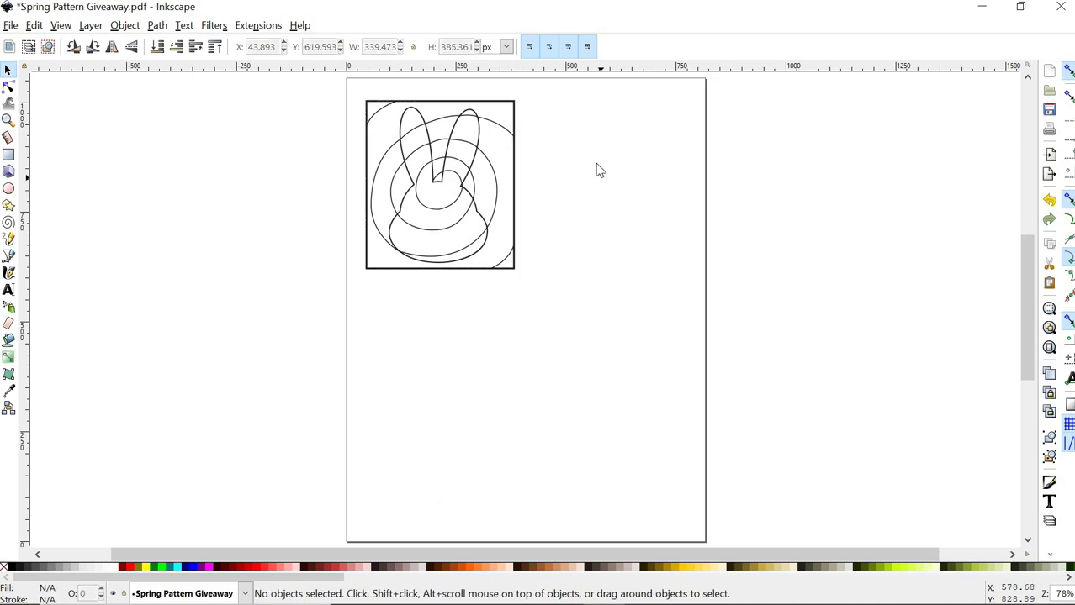
{"action": "right_click", "coordinate": [596, 161]}
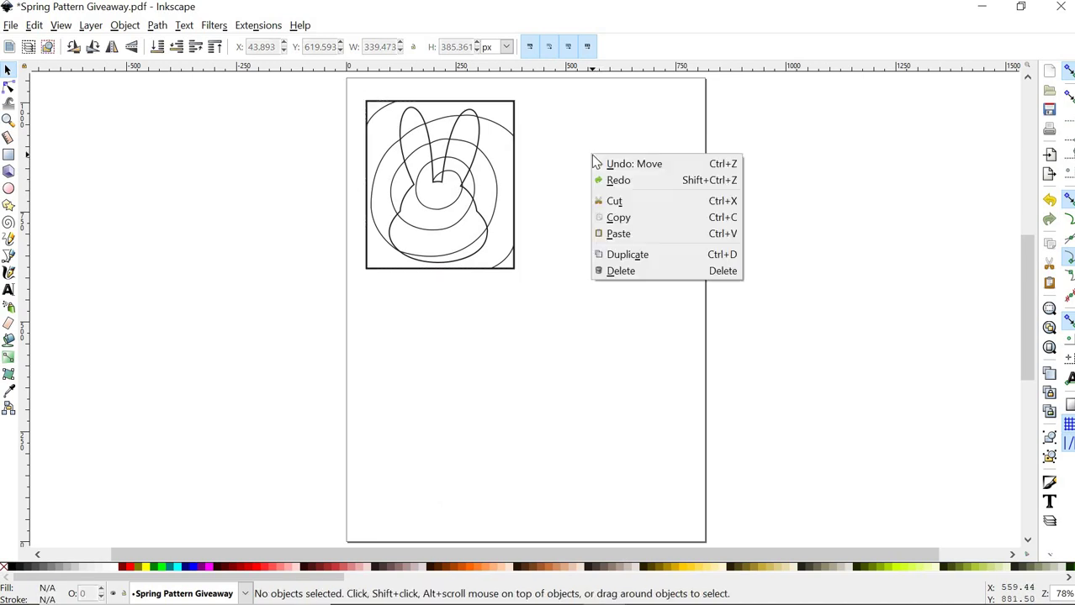
{"action": "left_click", "coordinate": [614, 234]}
{"action": "left_click_drag", "start_coordinate": [614, 236], "coordinate": [603, 189]}
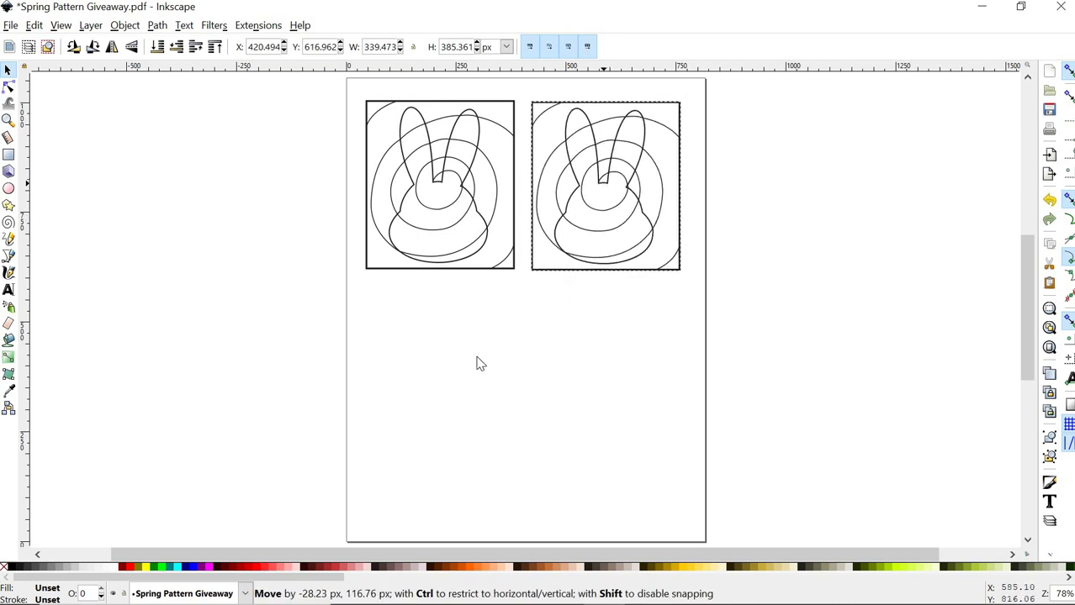
Paste another bunny pattern directly below the first one and scale it down to about 216 by 238 px.
{"action": "left_click", "coordinate": [413, 351]}
{"action": "right_click", "coordinate": [411, 346]}
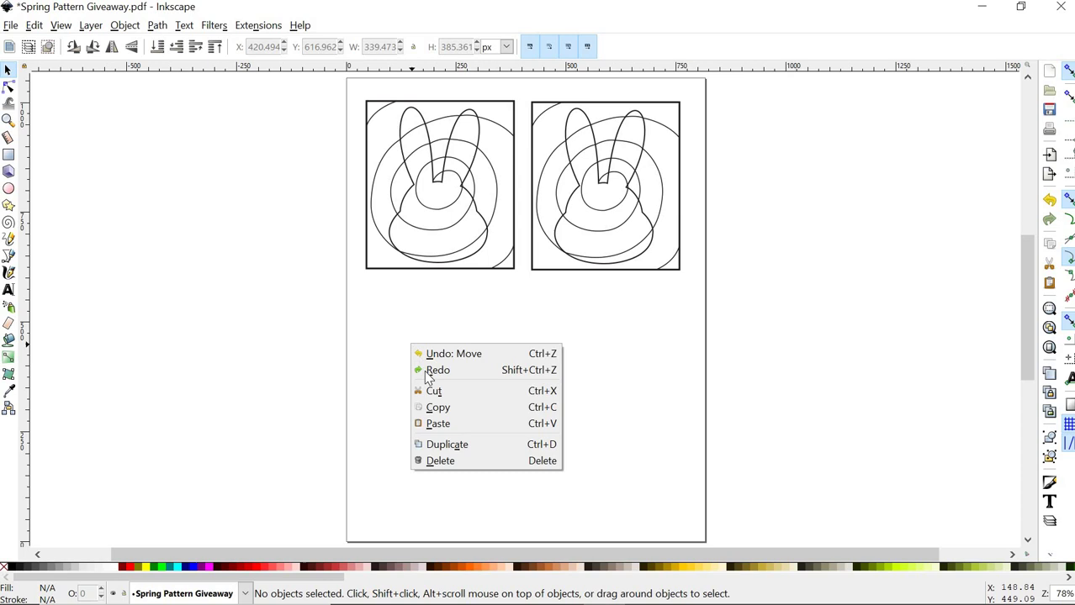
{"action": "left_click", "coordinate": [458, 427]}
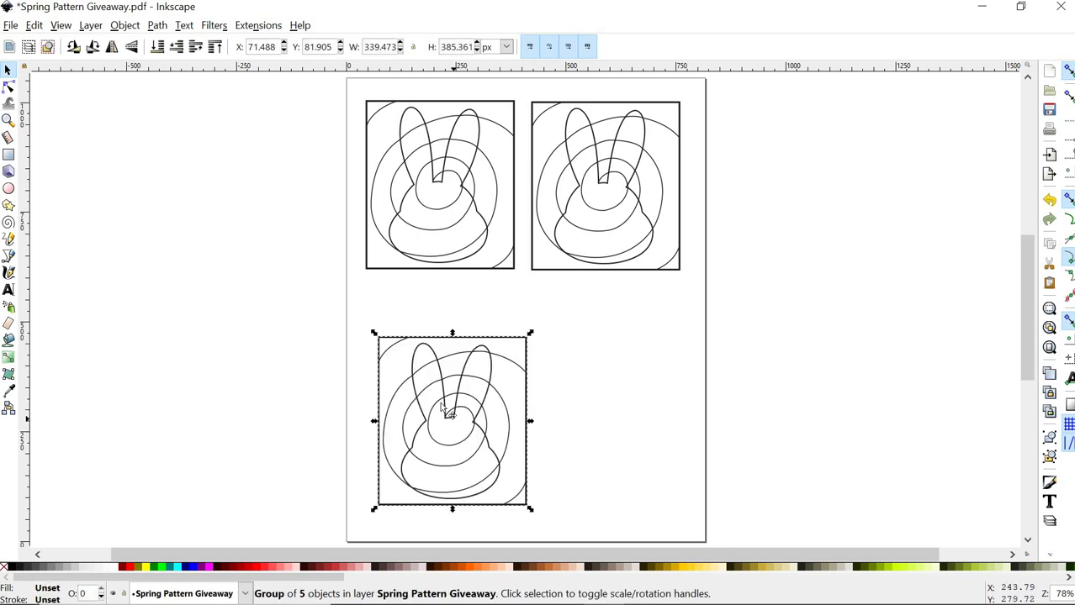
{"action": "left_click_drag", "start_coordinate": [448, 412], "coordinate": [443, 376]}
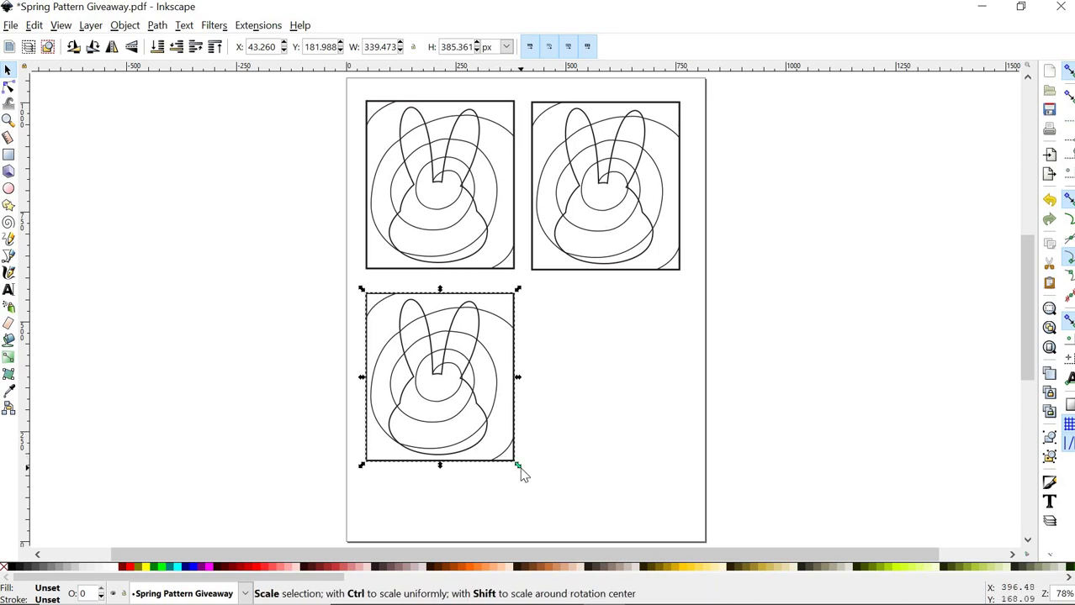
{"action": "left_click_drag", "start_coordinate": [518, 467], "coordinate": [465, 409]}
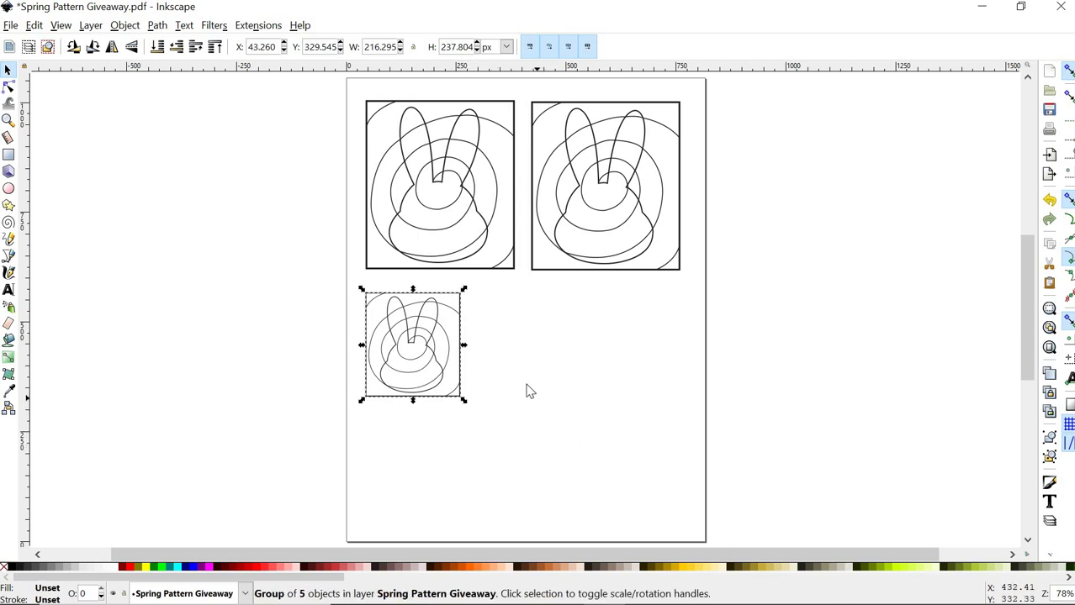
Copy the small bunny pattern and place the pasted copy to its right in the same row.
{"action": "right_click", "coordinate": [395, 328]}
{"action": "left_click", "coordinate": [436, 60]}
{"action": "left_click", "coordinate": [546, 341]}
{"action": "right_click", "coordinate": [547, 341]}
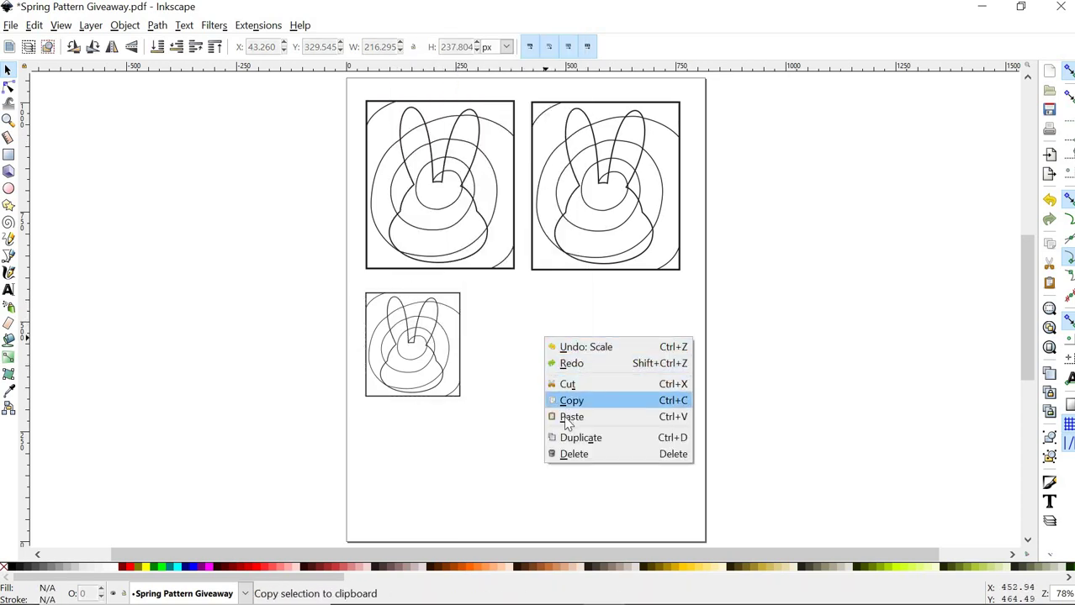
{"action": "left_click", "coordinate": [568, 421]}
{"action": "left_click_drag", "start_coordinate": [551, 387], "coordinate": [530, 363]}
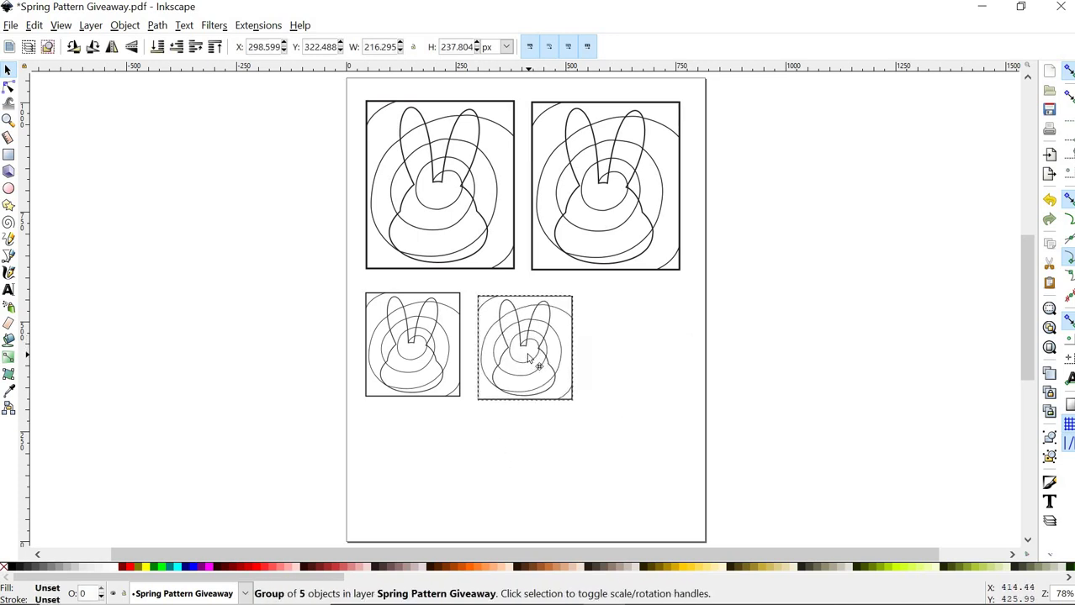
Paste a third small bunny pattern, place it at the right end of the lower row, and clear the selection.
{"action": "right_click", "coordinate": [626, 368]}
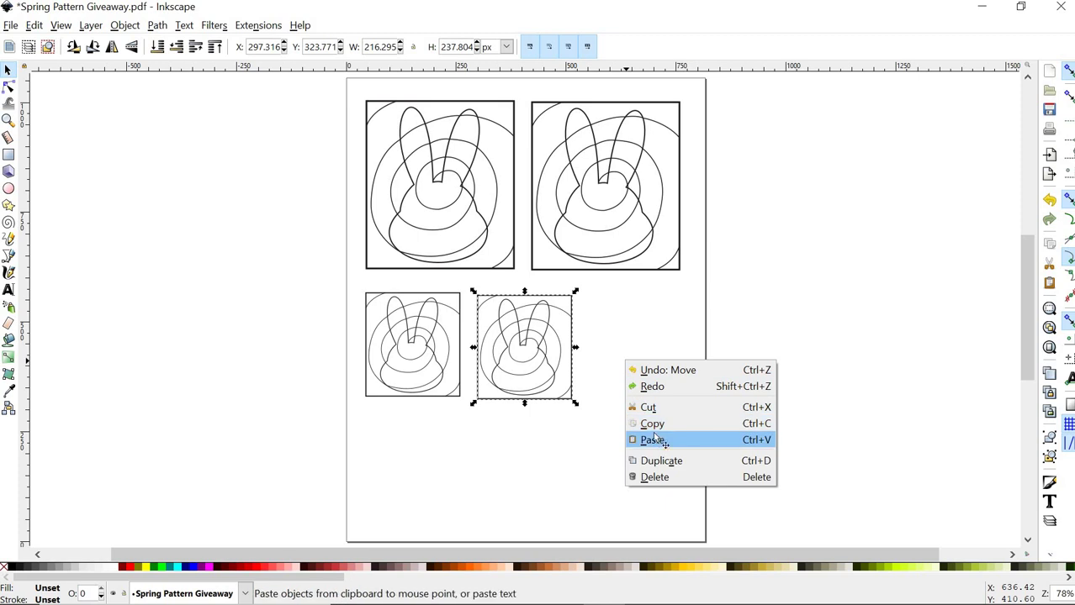
{"action": "left_click", "coordinate": [652, 438]}
{"action": "left_click_drag", "start_coordinate": [639, 410], "coordinate": [621, 333]}
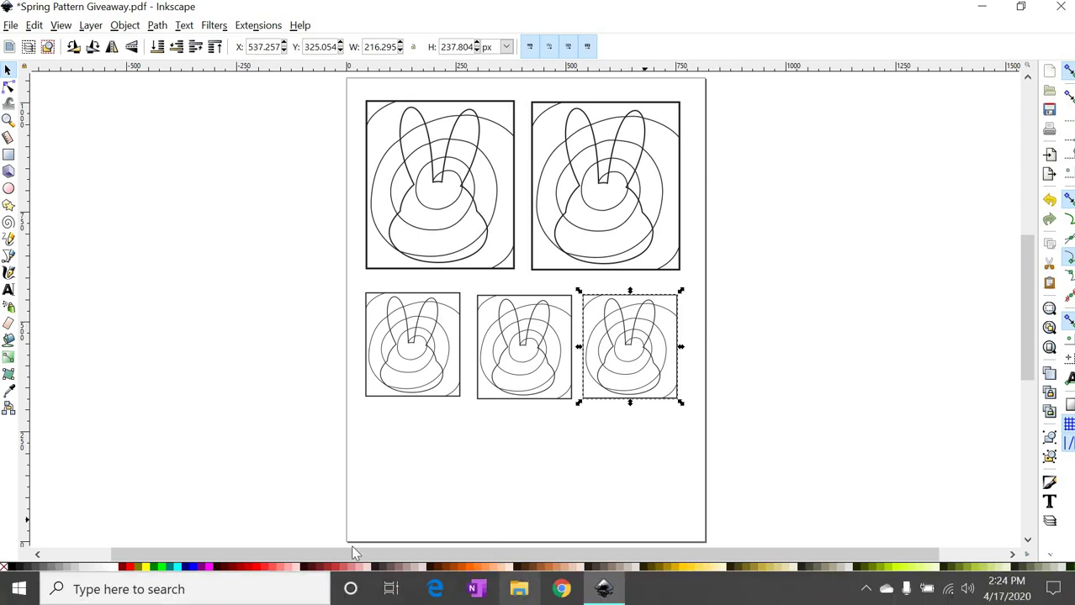
{"action": "left_click", "coordinate": [545, 496]}
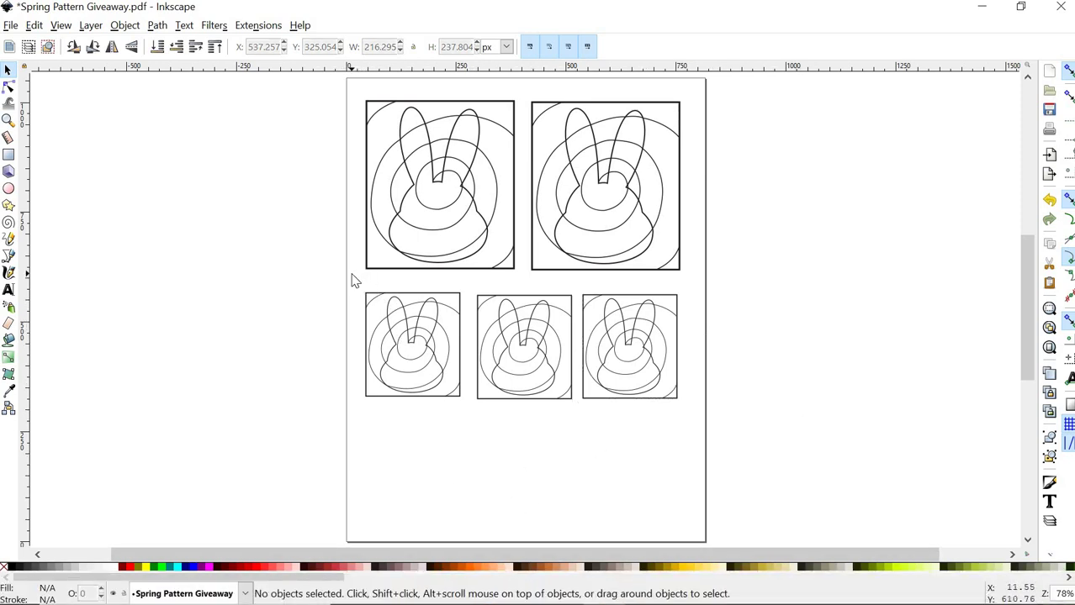
Copy the row of three small bunny patterns, place the pasted row directly beneath it, and clear the selection.
{"action": "left_click_drag", "start_coordinate": [352, 278], "coordinate": [699, 469]}
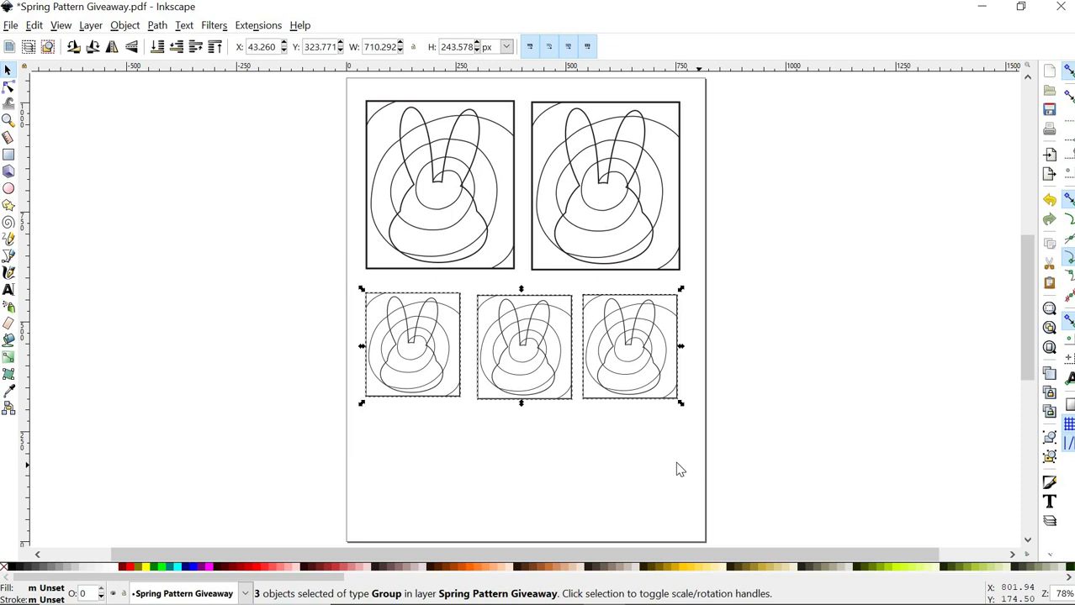
{"action": "right_click", "coordinate": [451, 334]}
{"action": "left_click", "coordinate": [470, 388]}
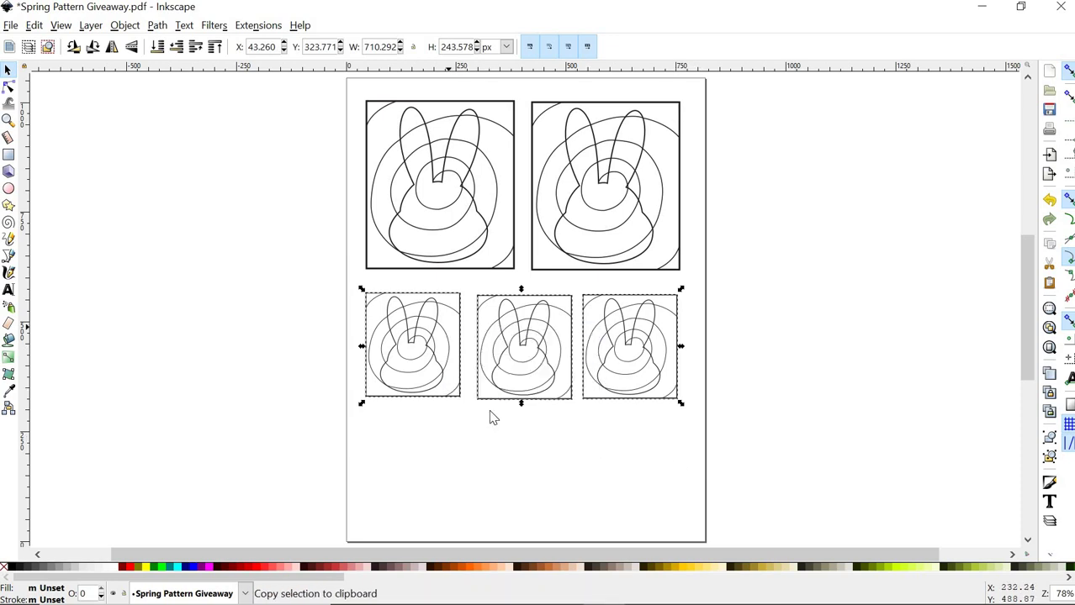
{"action": "left_click", "coordinate": [405, 446]}
{"action": "right_click", "coordinate": [404, 445]}
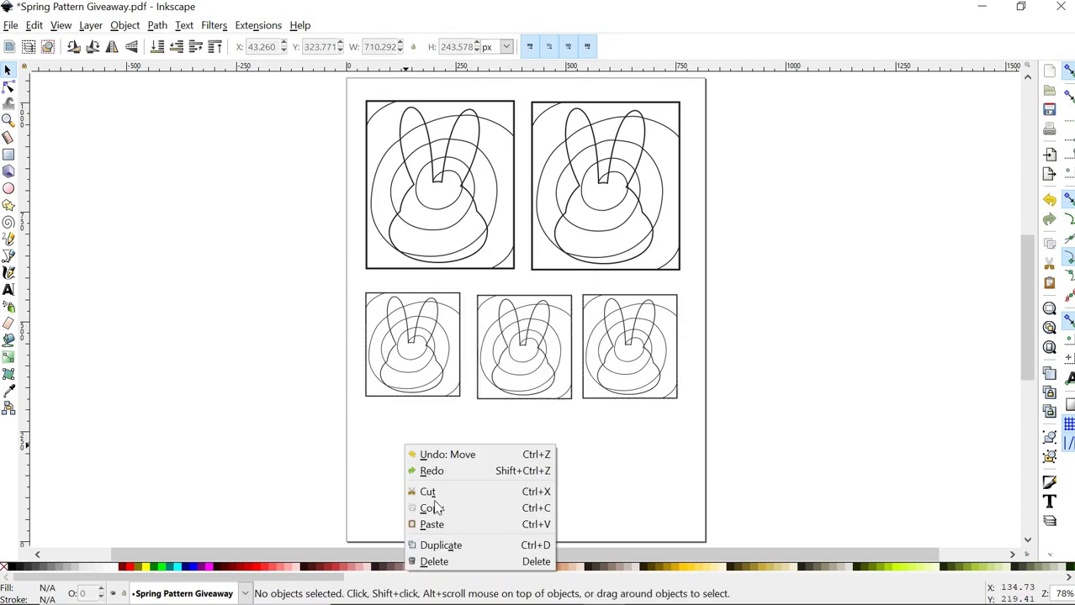
{"action": "left_click", "coordinate": [439, 524]}
{"action": "left_click_drag", "start_coordinate": [457, 492], "coordinate": [536, 429]}
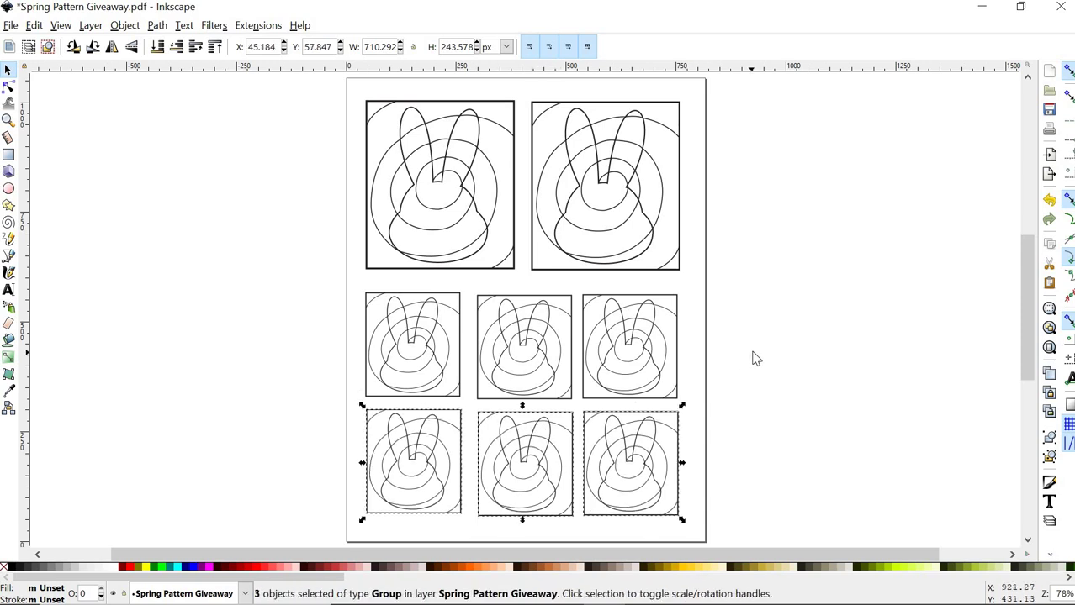
{"action": "left_click", "coordinate": [754, 360]}
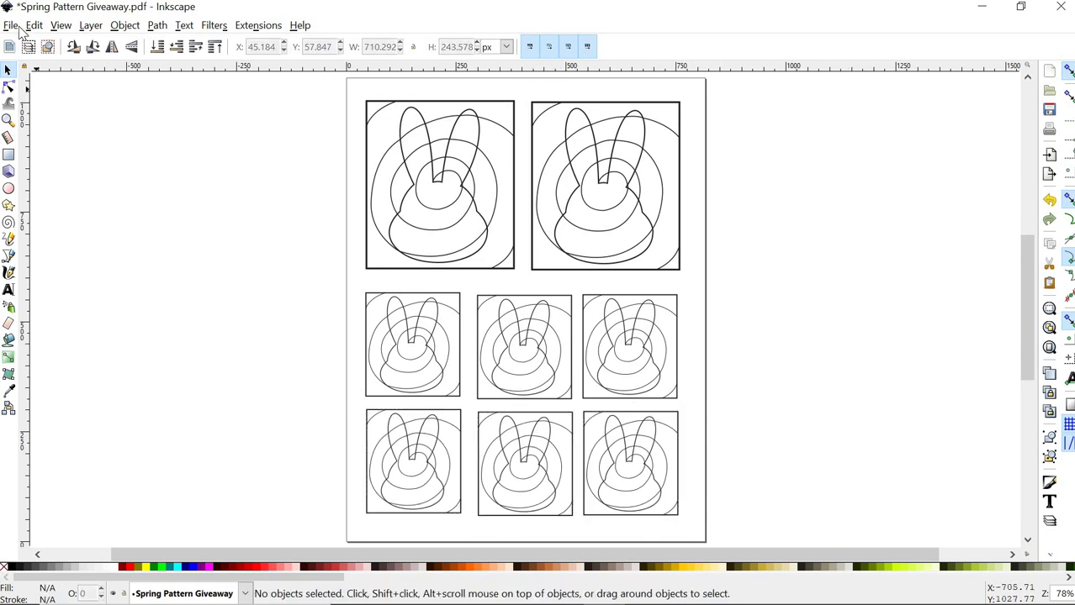
View the print settings and available printers for the page, and close them without printing.
{"action": "left_click", "coordinate": [10, 25]}
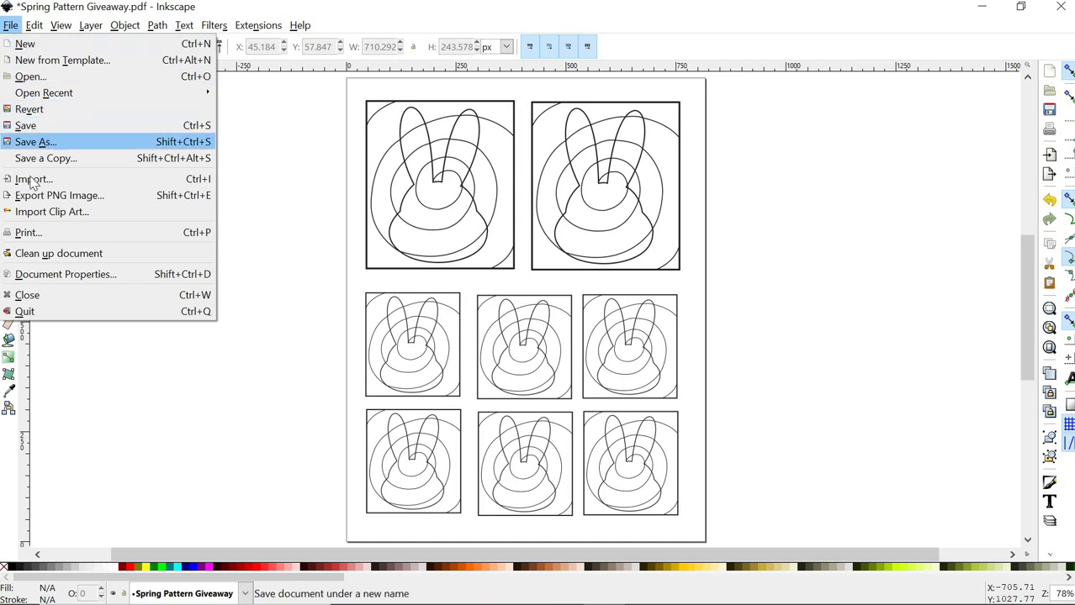
{"action": "left_click", "coordinate": [27, 233]}
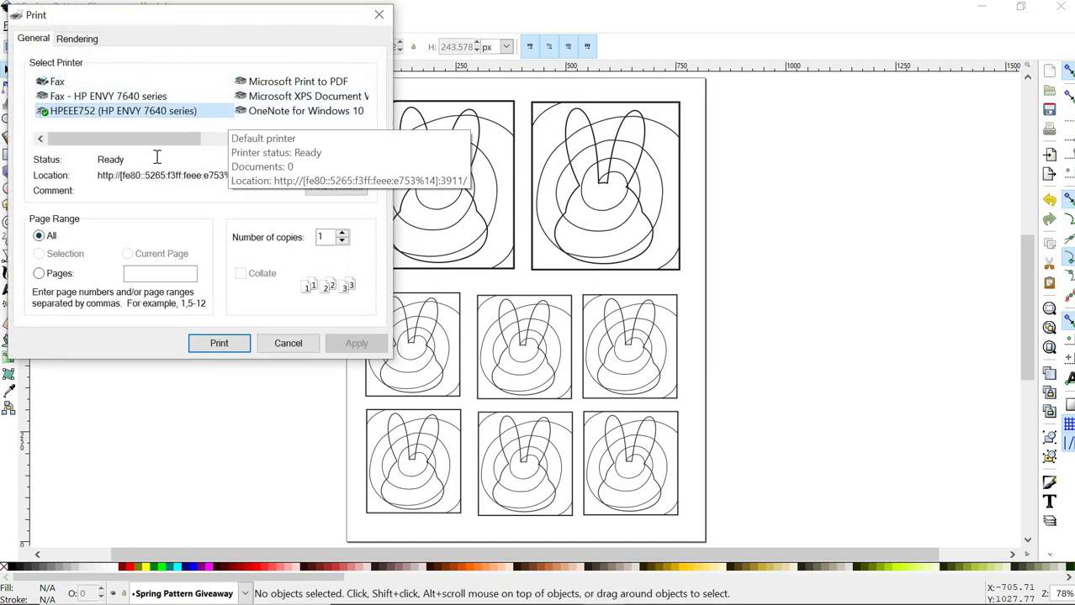
{"action": "left_click", "coordinate": [287, 344]}
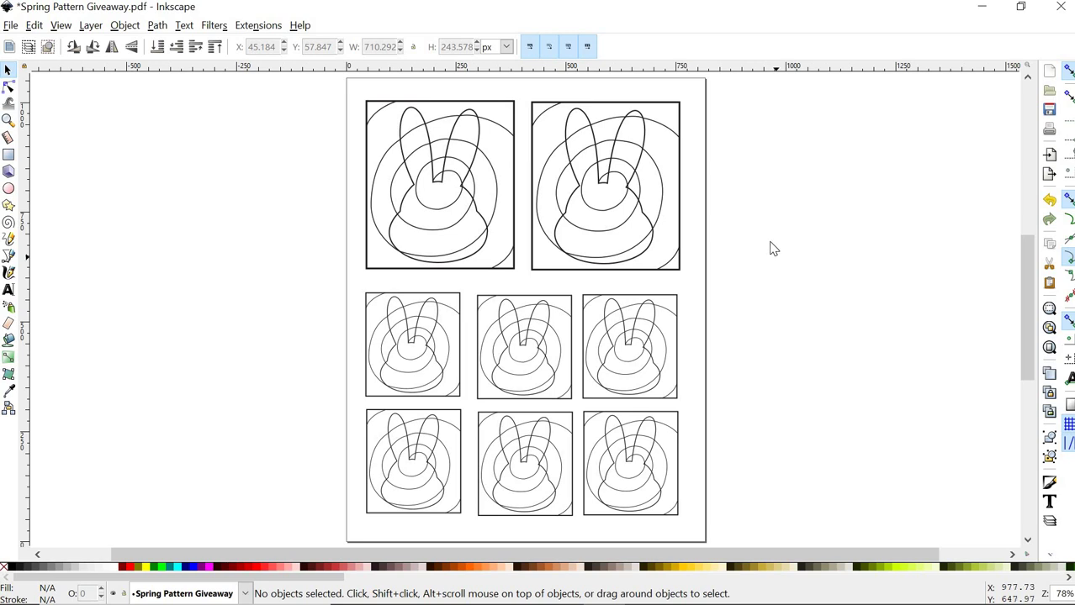
Move the first large bunny pattern down toward the small patterns, undo its moves, and clear the selection.
{"action": "left_click_drag", "start_coordinate": [482, 190], "coordinate": [486, 151]}
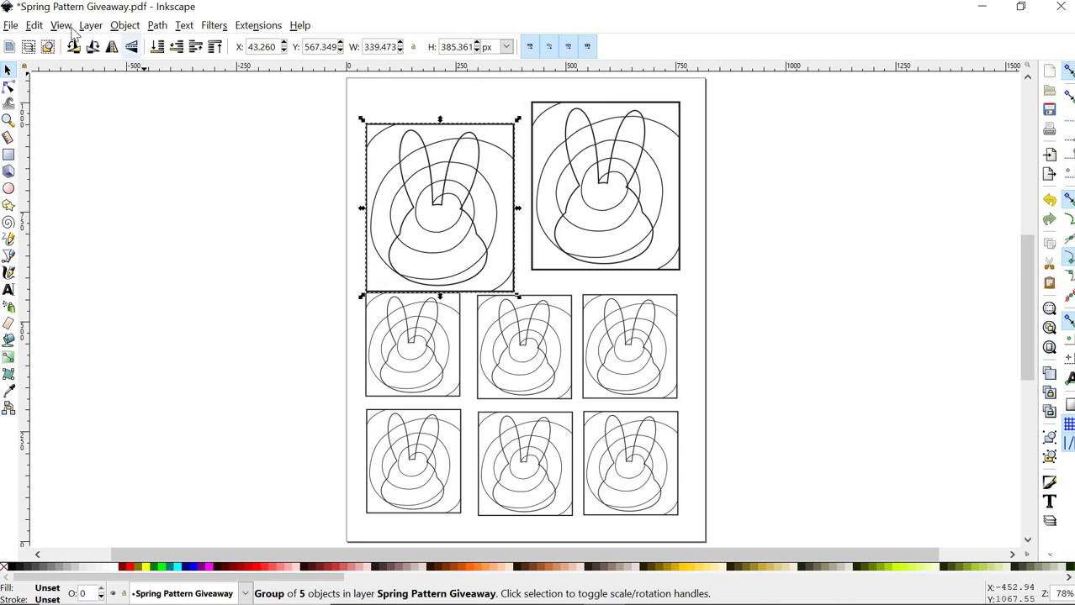
{"action": "left_click", "coordinate": [35, 27]}
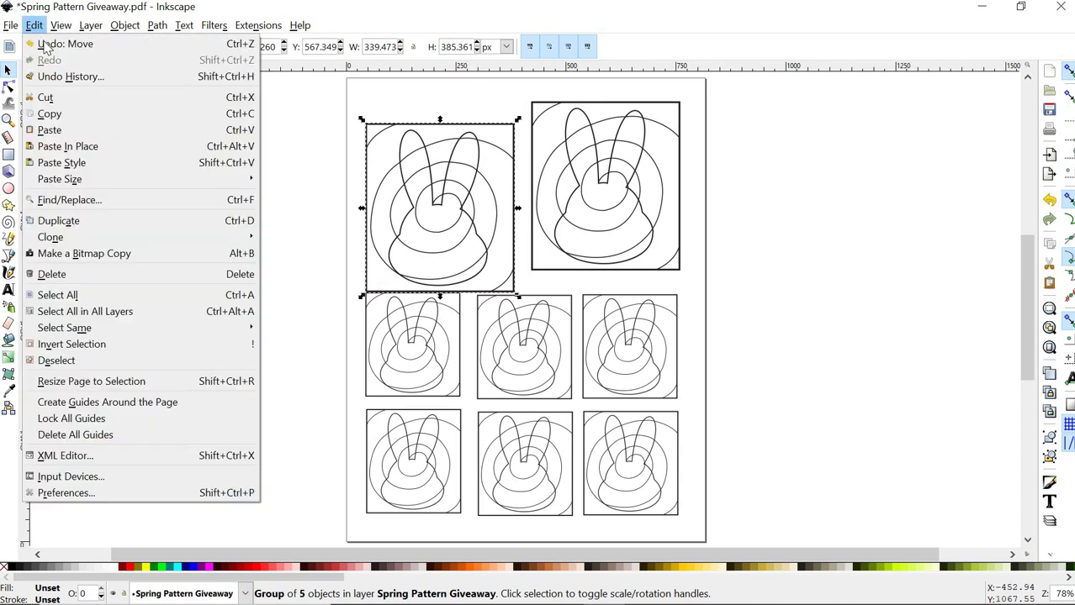
{"action": "left_click", "coordinate": [51, 43]}
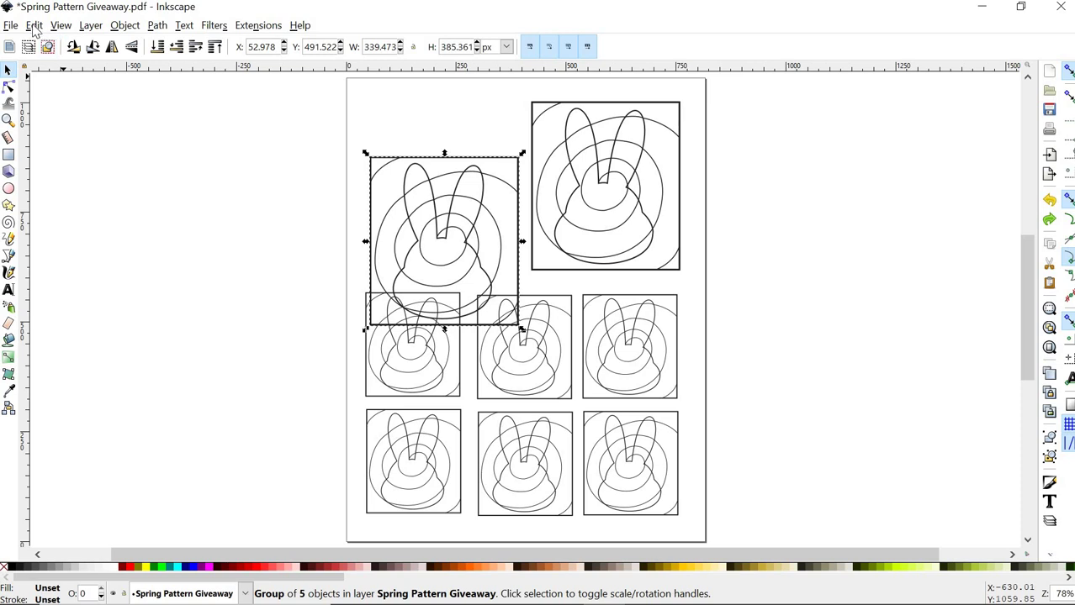
{"action": "left_click", "coordinate": [33, 27]}
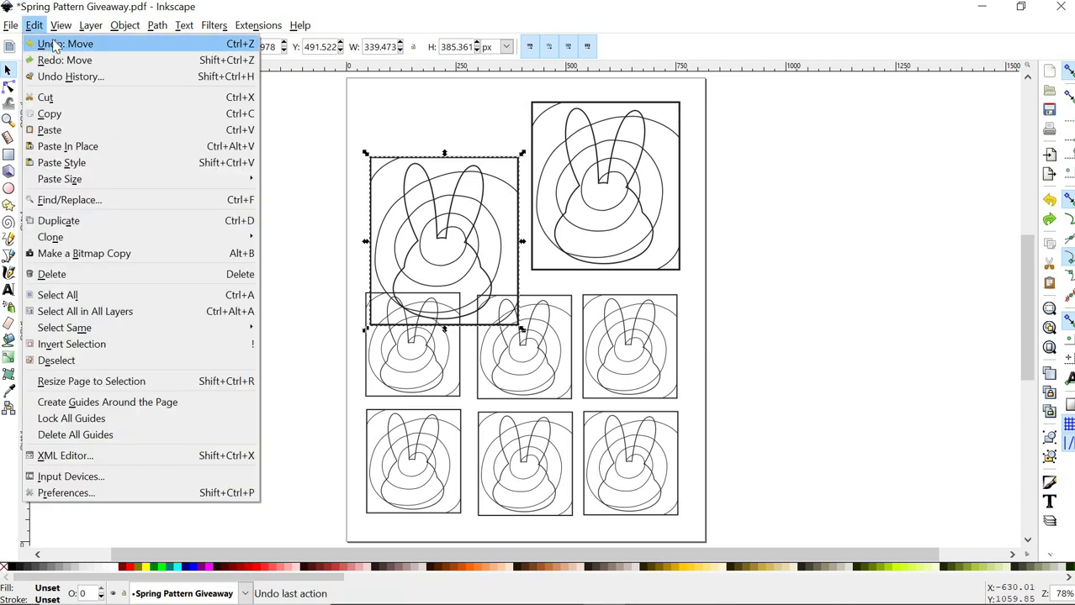
{"action": "left_click", "coordinate": [54, 43]}
{"action": "left_click", "coordinate": [766, 203]}
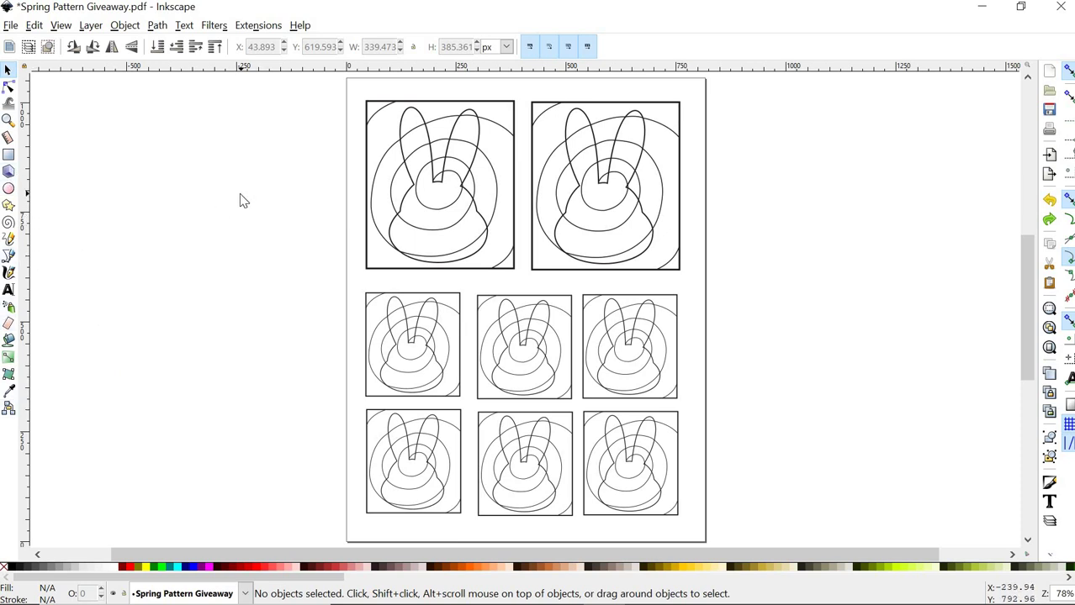
Begin saving the document to the Desktop under the new file name Spring Pattern Giveaway Inkscape.
{"action": "left_click", "coordinate": [10, 26]}
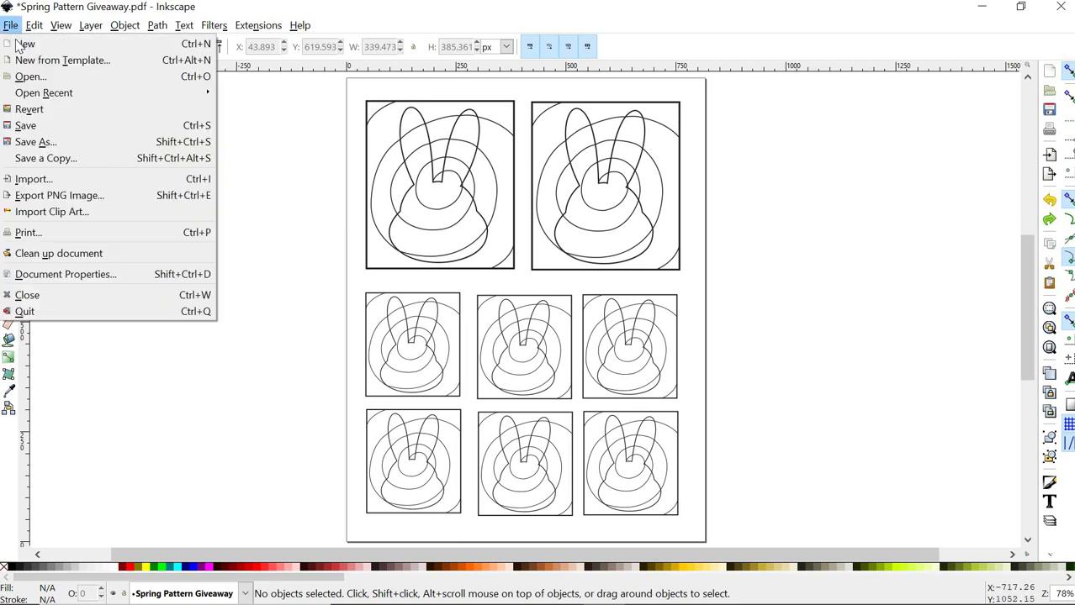
{"action": "left_click", "coordinate": [34, 143]}
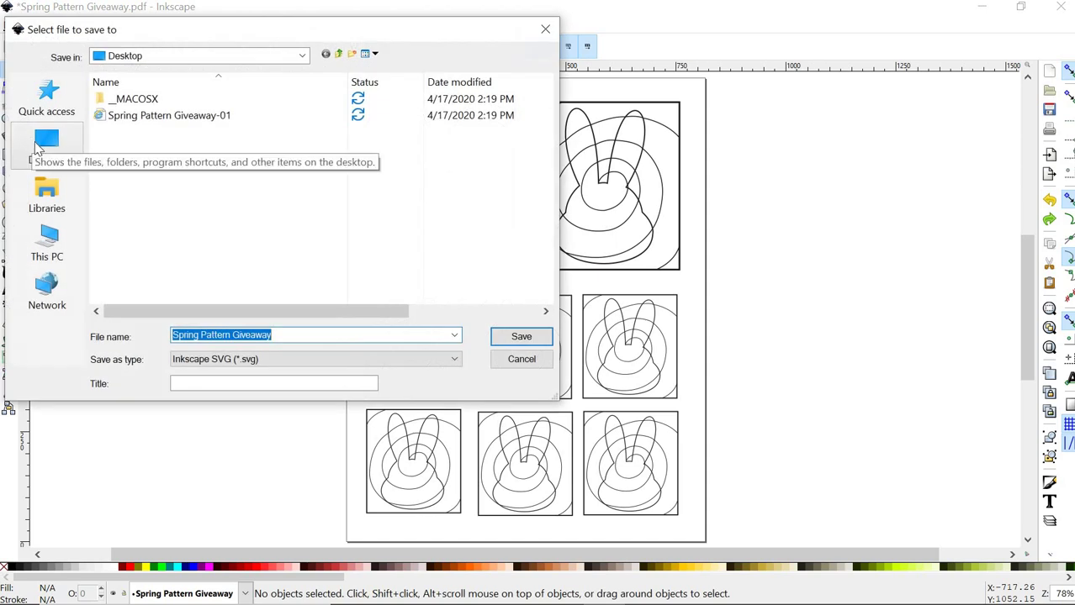
{"action": "left_click", "coordinate": [291, 337]}
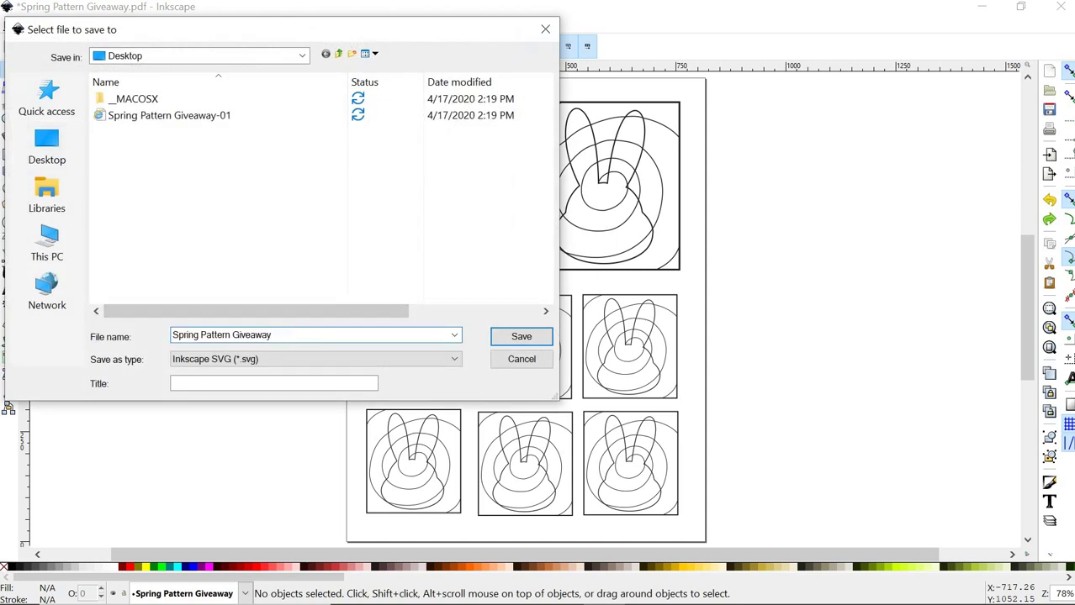
{"action": "type", "text": "InkscPE"}
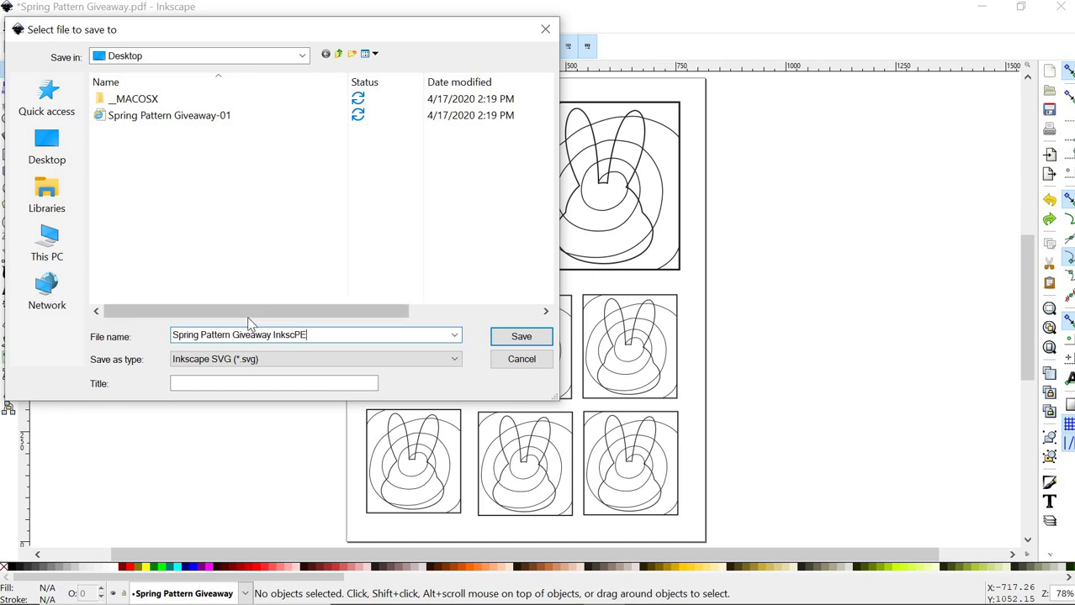
{"action": "key", "text": "BackSpace"}
{"action": "key", "text": "BackSpace"}
{"action": "key", "text": "BackSpace"}
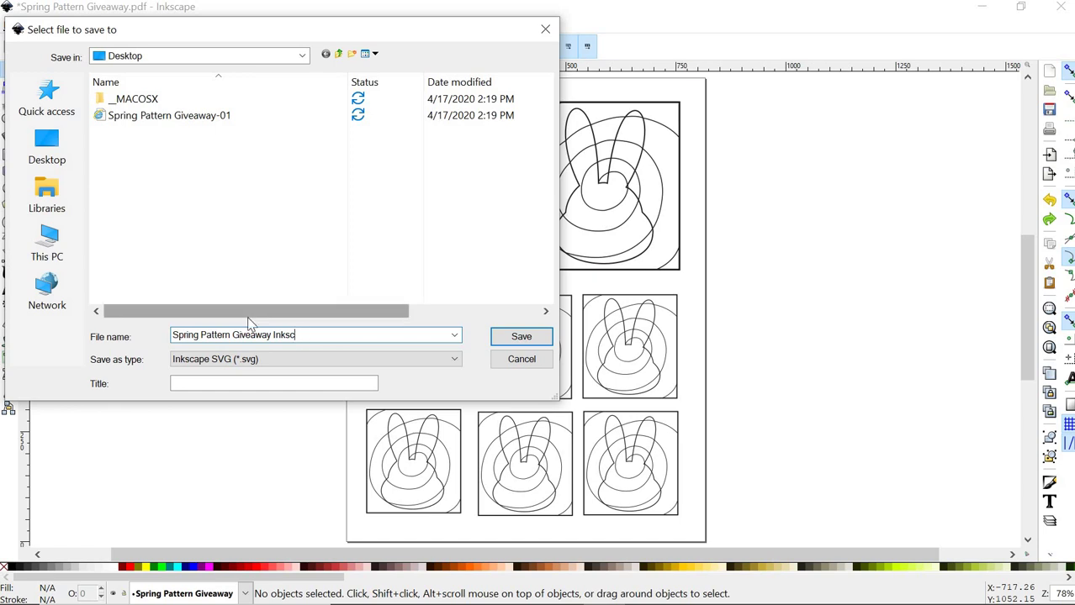
{"action": "type", "text": "cape"}
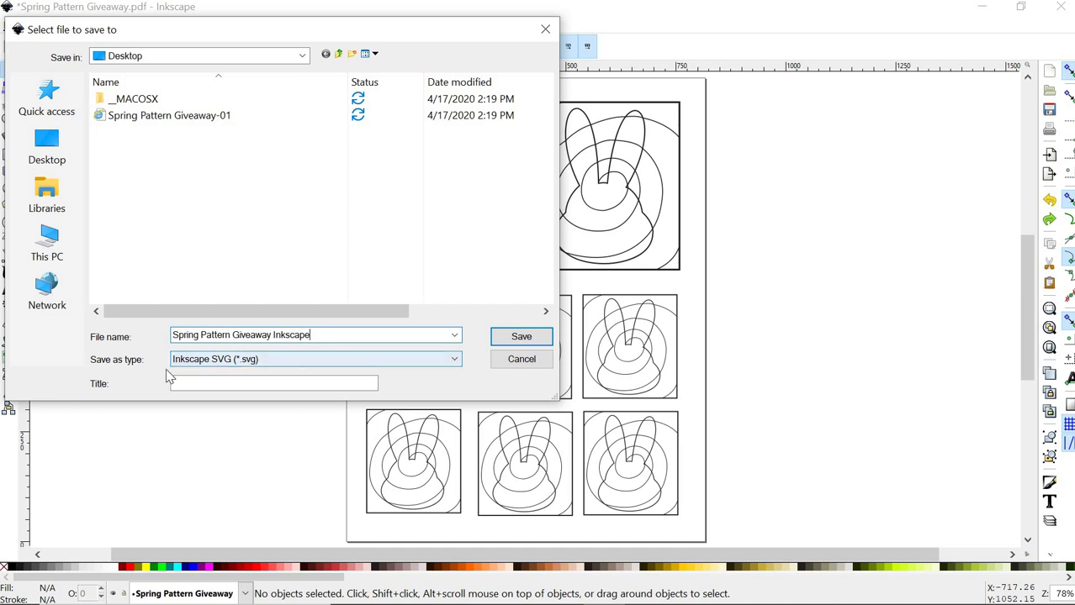
Set the file type to Portable Document Format (*.pdf) and save with the default PDF 1.5 options.
{"action": "left_click", "coordinate": [457, 360]}
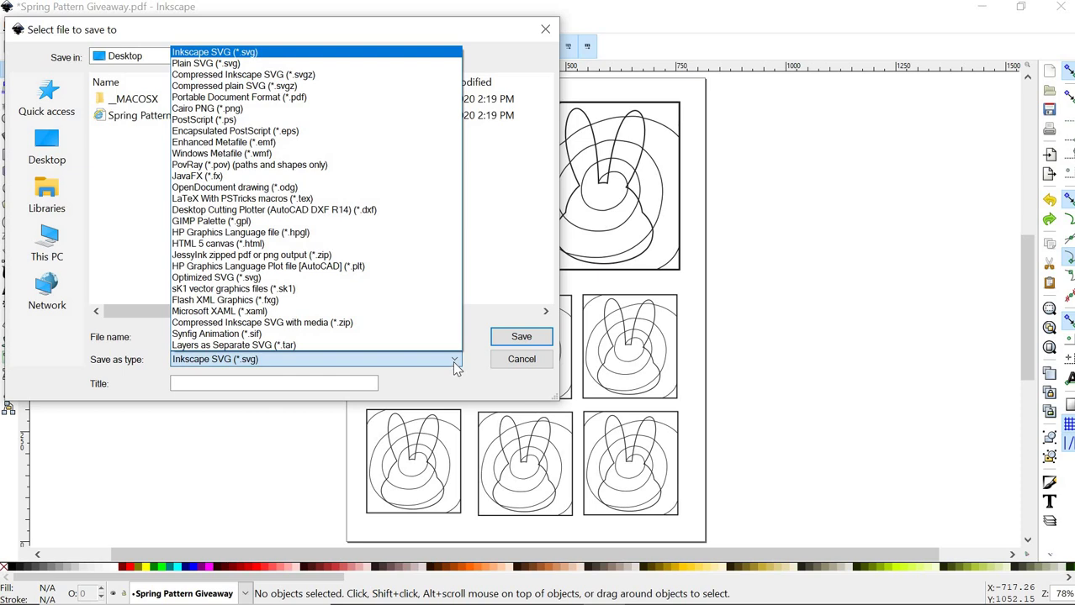
{"action": "left_click", "coordinate": [256, 99]}
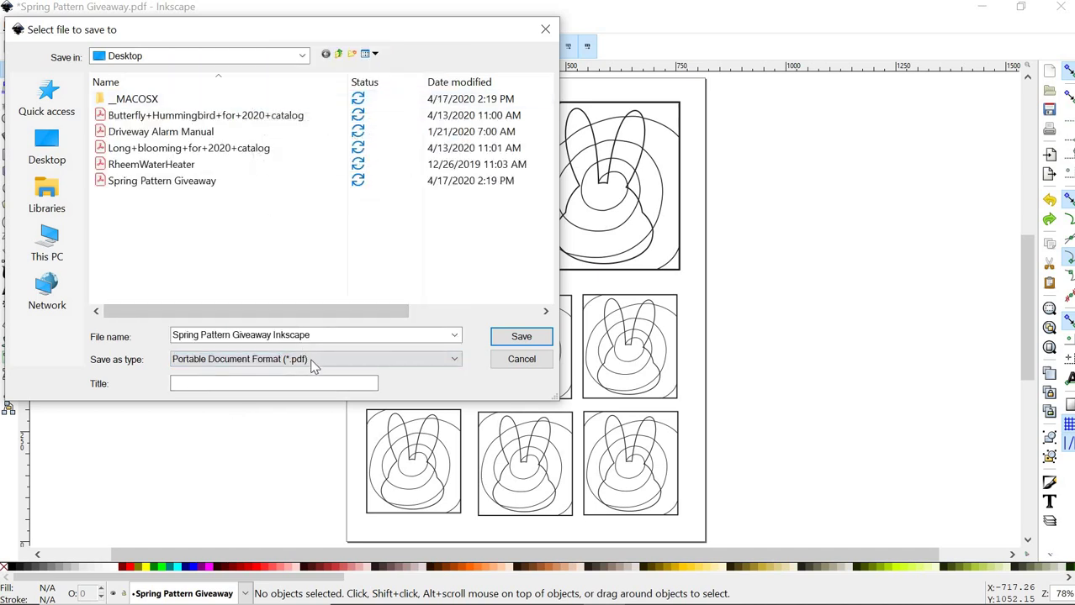
{"action": "left_click", "coordinate": [533, 336]}
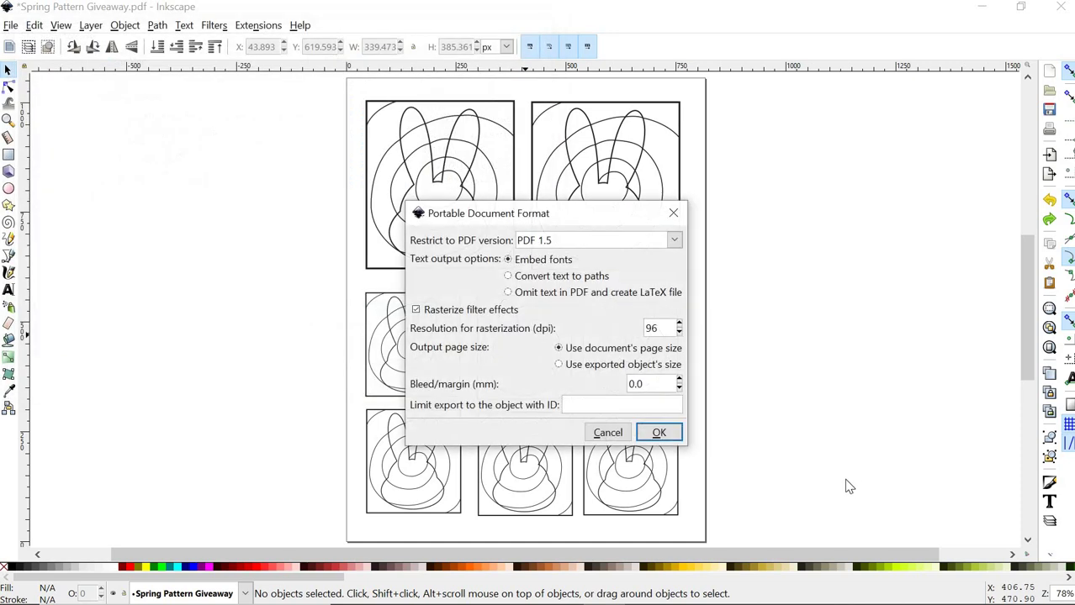
{"action": "left_click", "coordinate": [660, 432]}
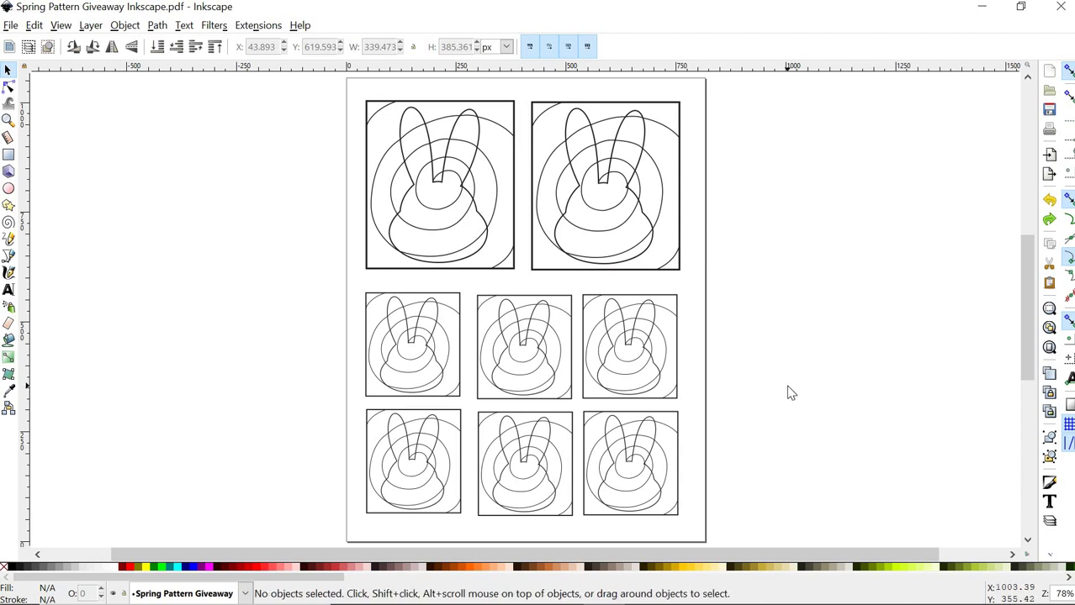
Close the document window without saving an additional Inkscape SVG version.
{"action": "left_click", "coordinate": [10, 25]}
{"action": "left_click", "coordinate": [10, 25]}
{"action": "left_click", "coordinate": [1057, 14]}
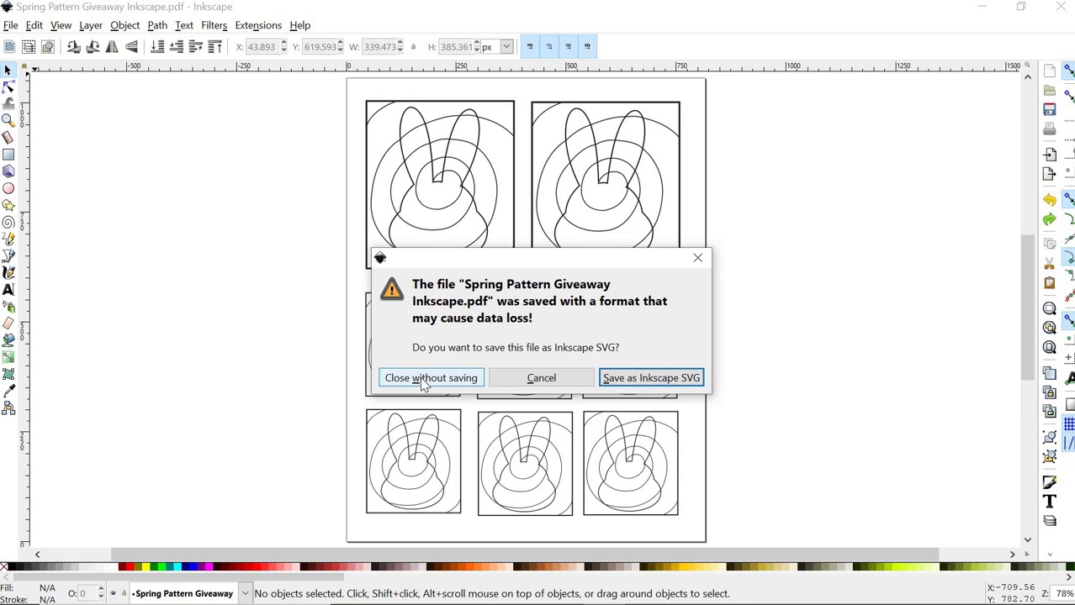
{"action": "left_click", "coordinate": [423, 380]}
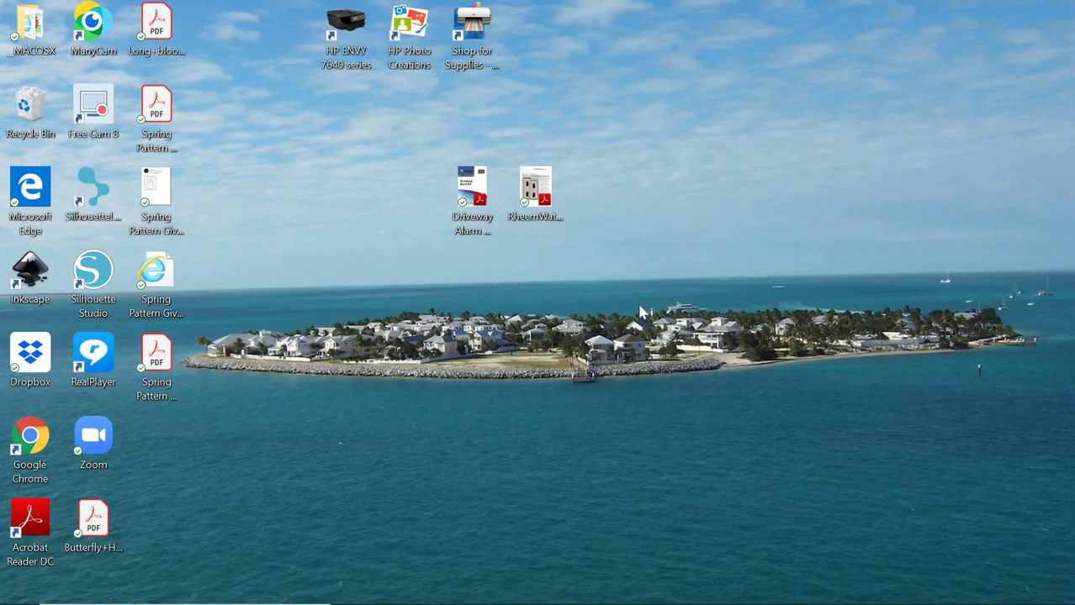